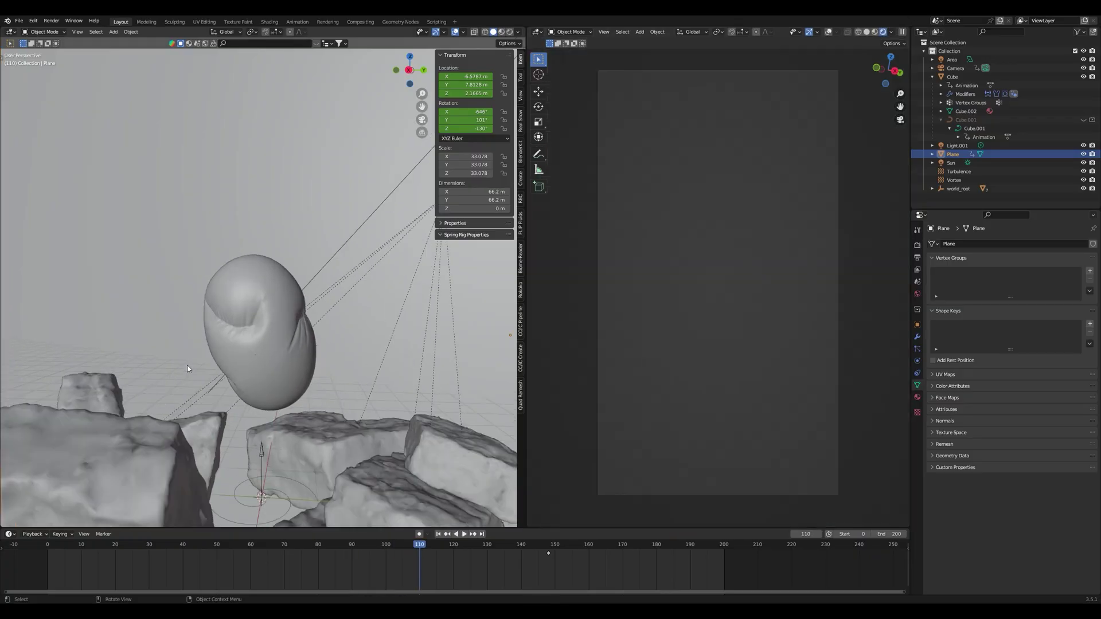
- Examine the wrinkled egg and its stitched seam up close in the solid and rendered viewports, playing the animation from frame 110
scroll(217, 340, up, 6)
shift+middle_drag(217, 340, 222, 202)
scroll(685, 349, up, 4)
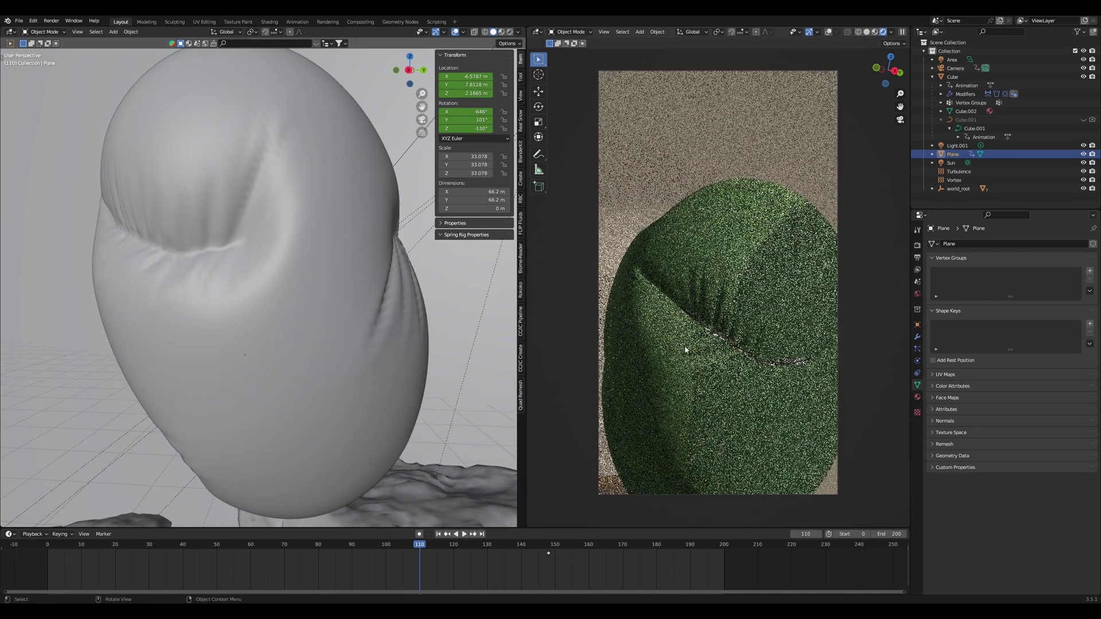
shift+middle_drag(685, 349, 728, 301)
scroll(728, 300, up, 4)
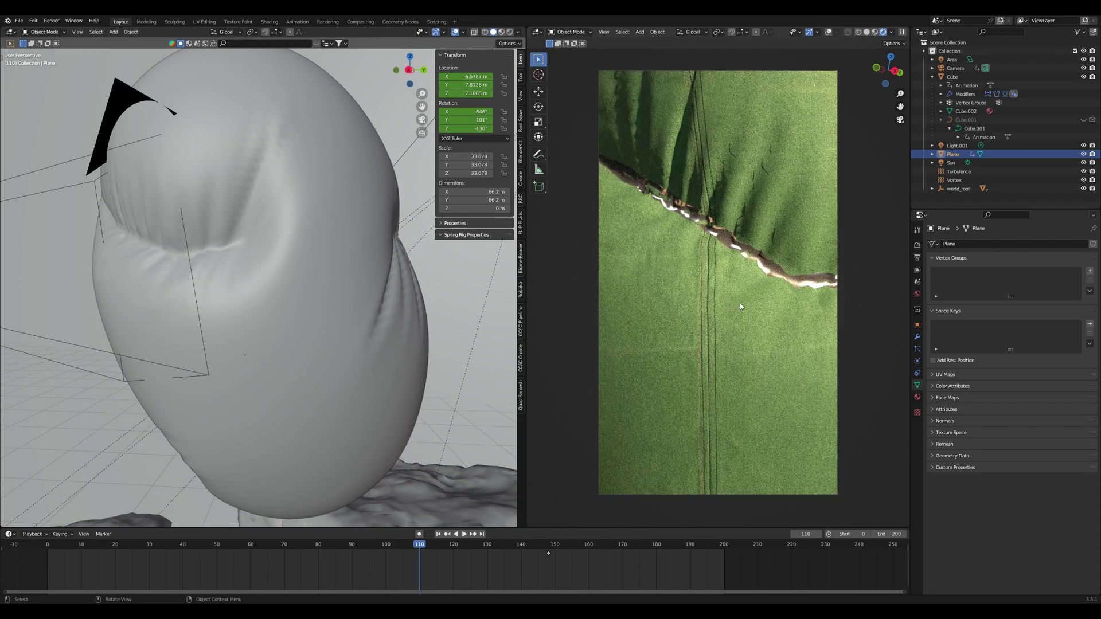
key(space)
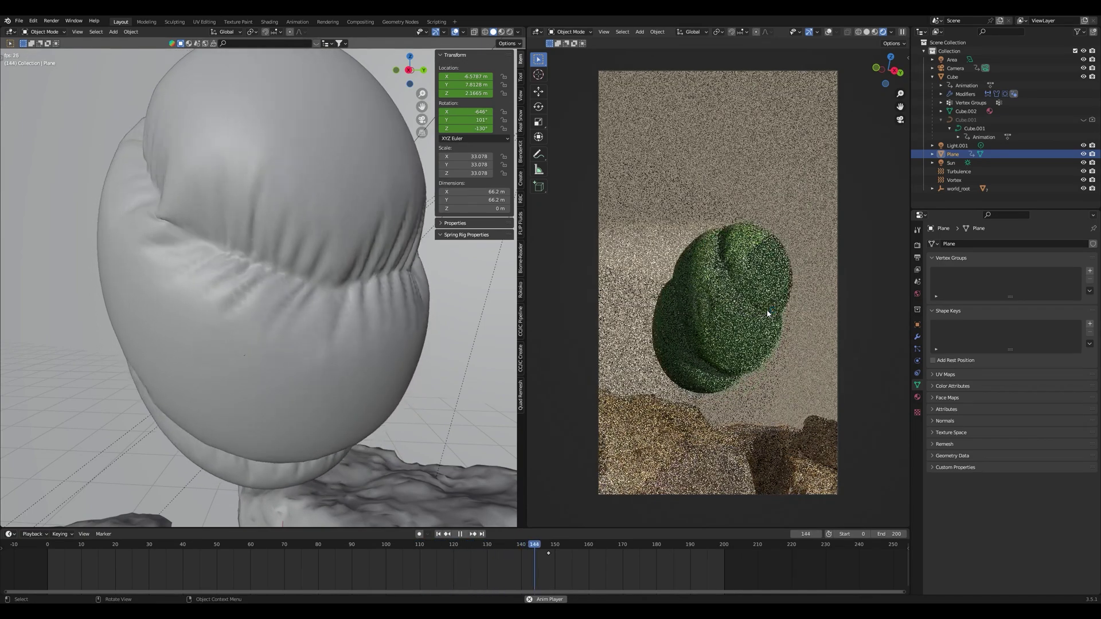
key(space)
scroll(766, 319, up, 5)
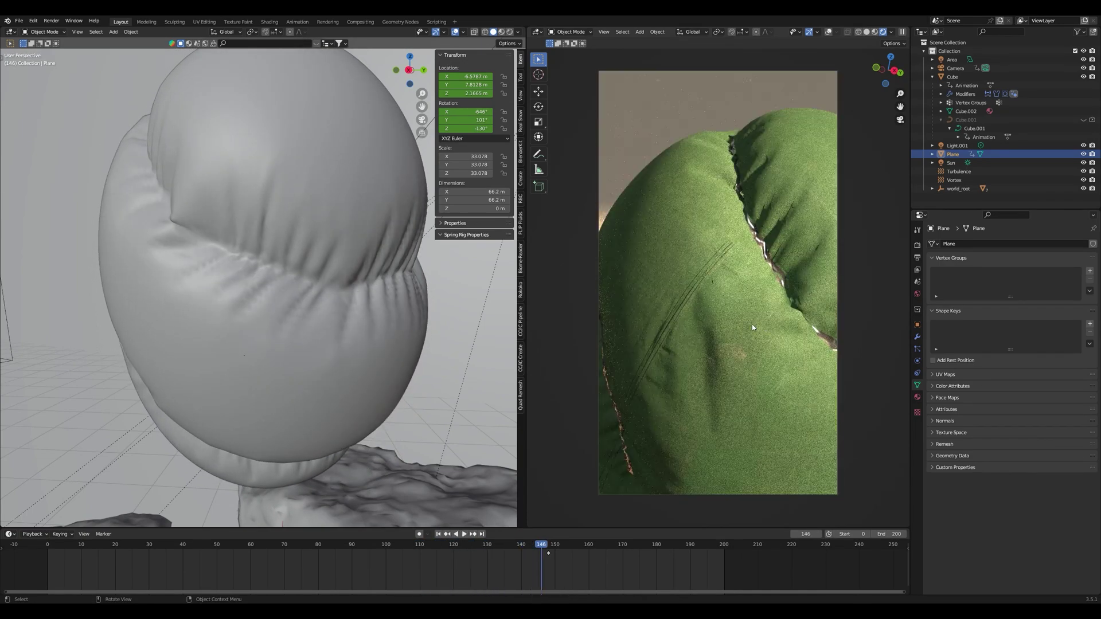
scroll(751, 325, down, 5)
middle_drag(784, 335, 727, 338)
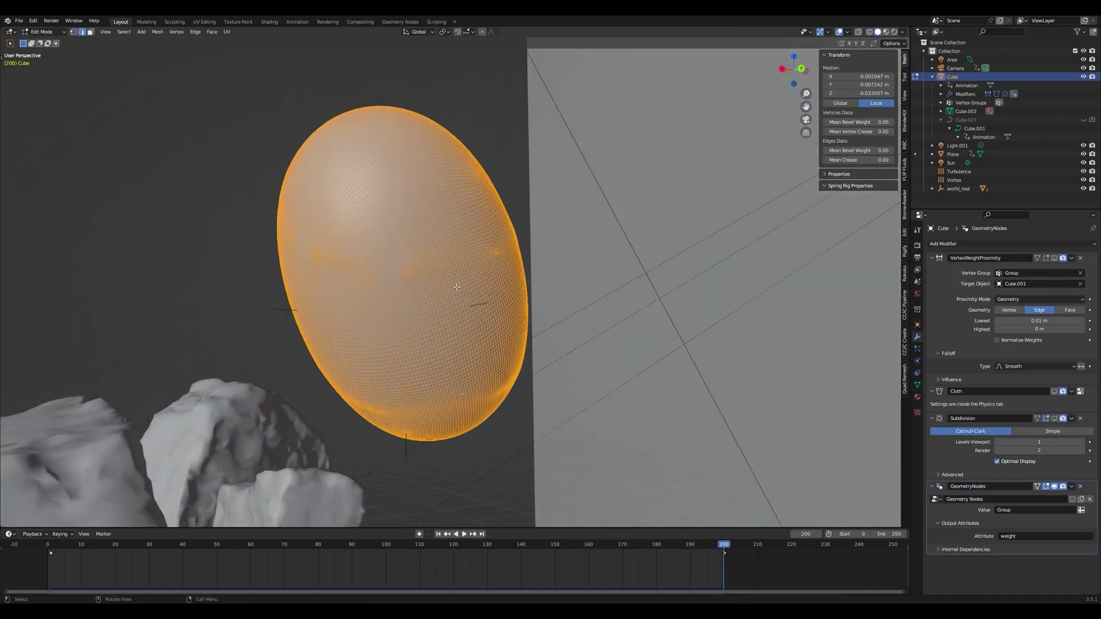
- Deselect all of the egg's mesh geometry in Edit Mode and inspect its topology from another angle
middle_drag(456, 286, 220, 257)
click(43, 247)
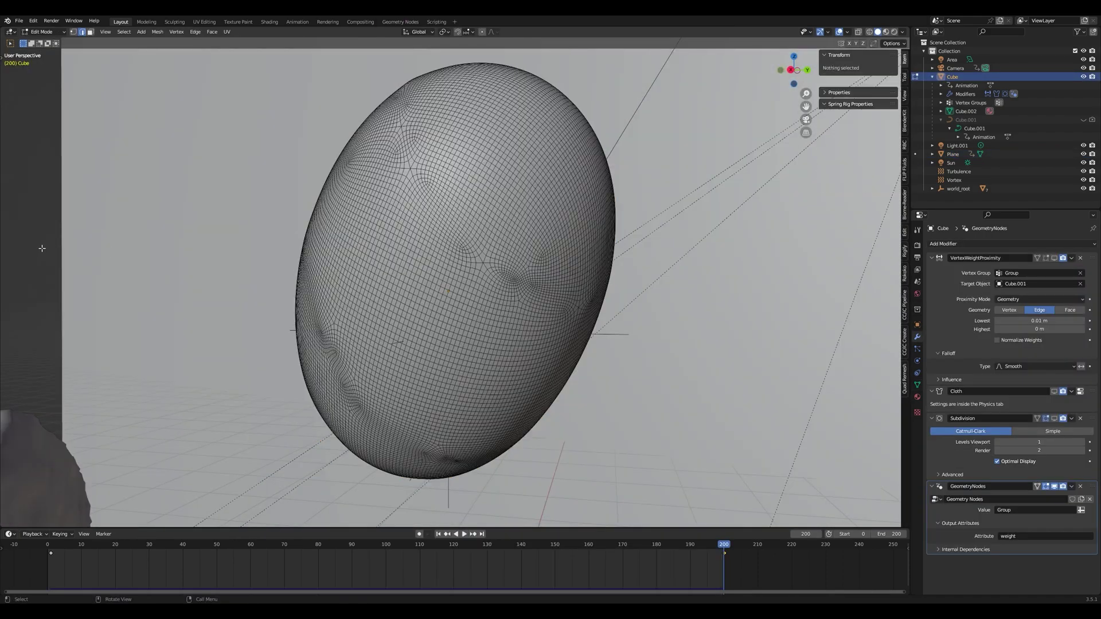
scroll(229, 269, down, 5)
middle_drag(367, 287, 504, 353)
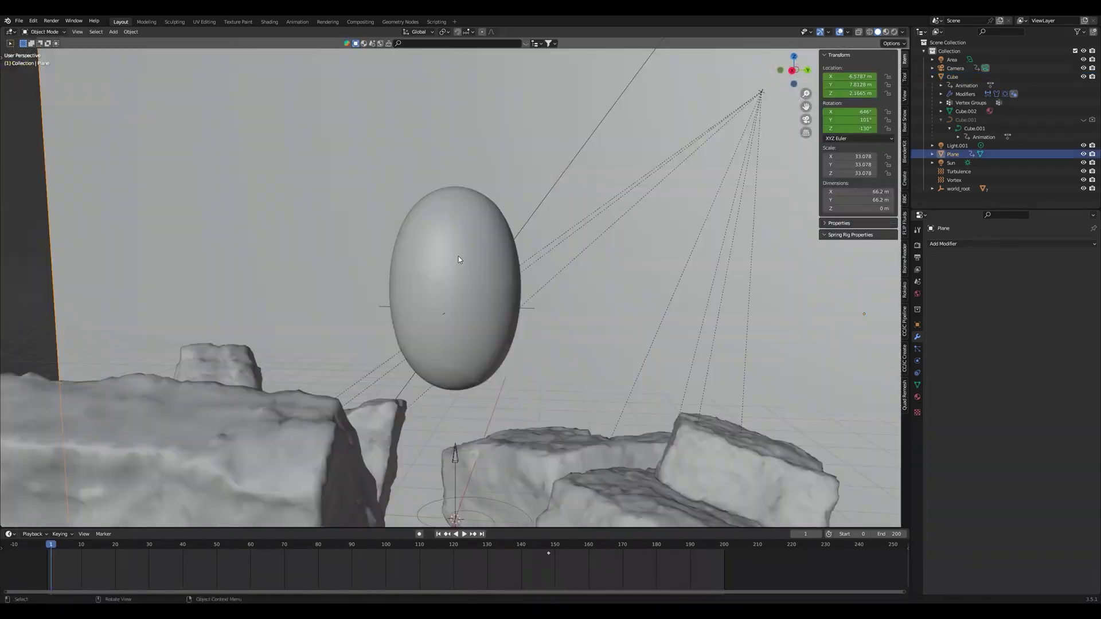
- Select the egg and scrub the timeline forward from frame 1 to examine its rotation animation
right_click(458, 259)
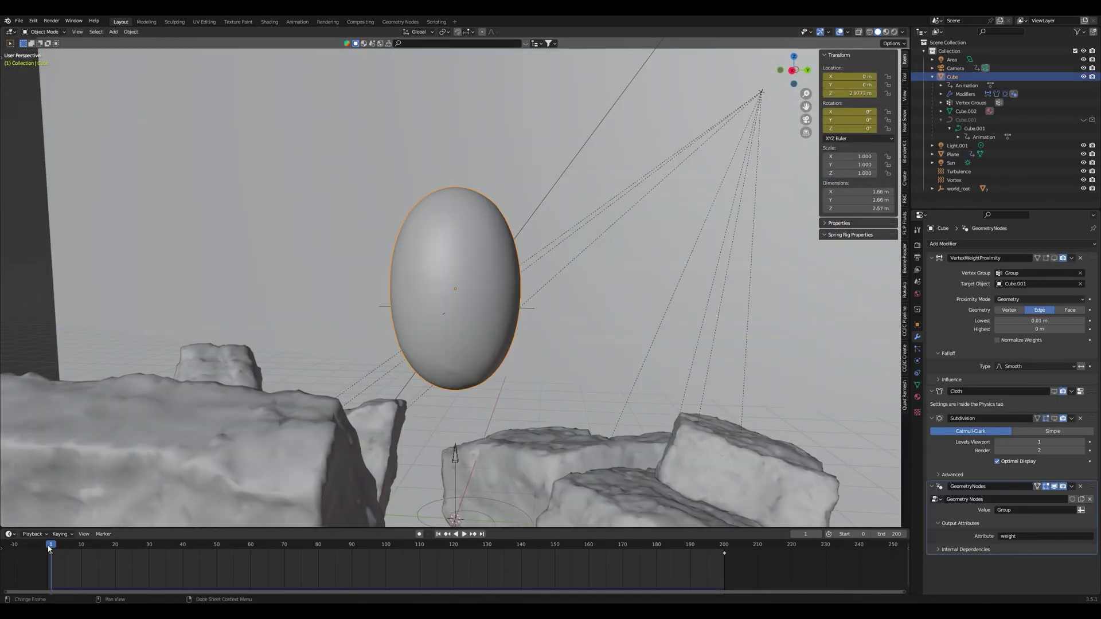
drag(53, 544, 574, 539)
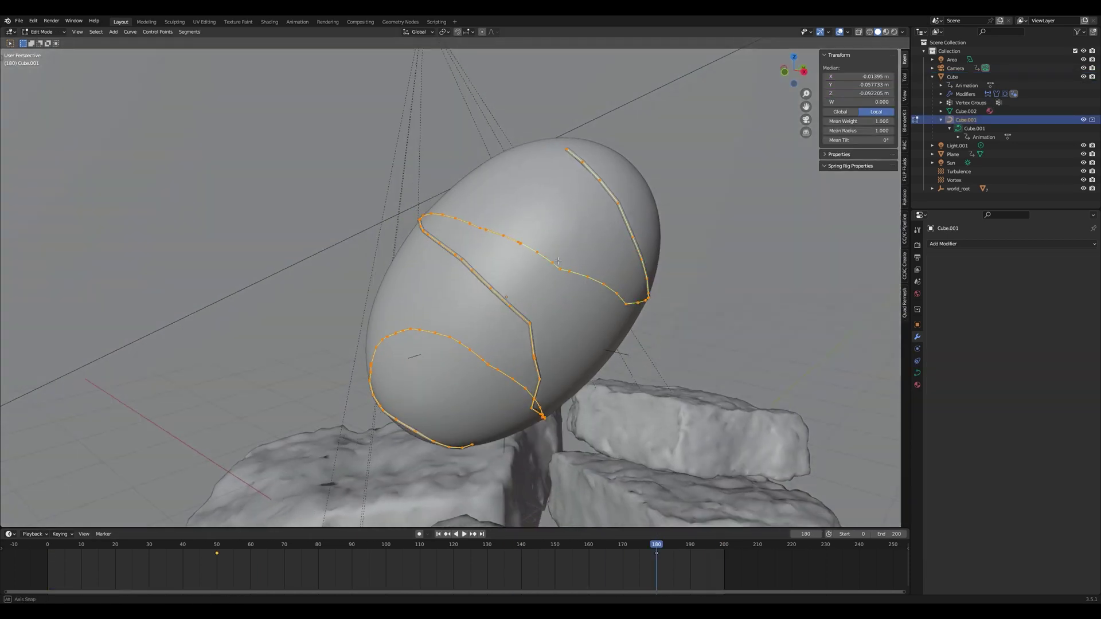
- Duplicate the selected edge path on the egg's surface in place, separate it into its own object and select that object for moving
middle_drag(436, 258, 518, 247)
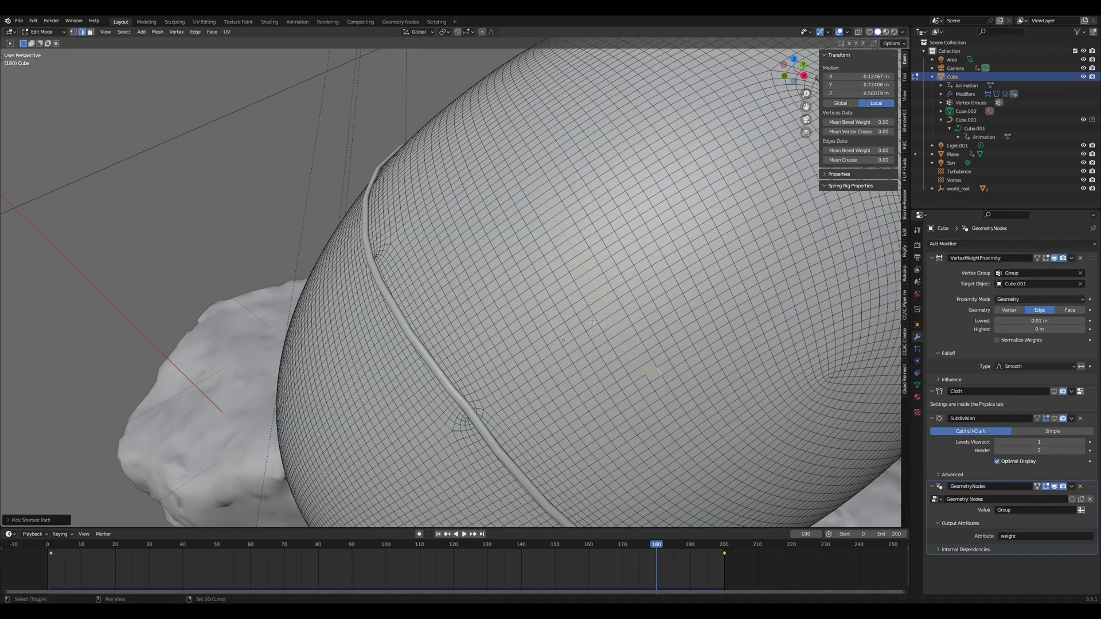
key(shift+d)
right_click(332, 225)
middle_drag(486, 260, 464, 250)
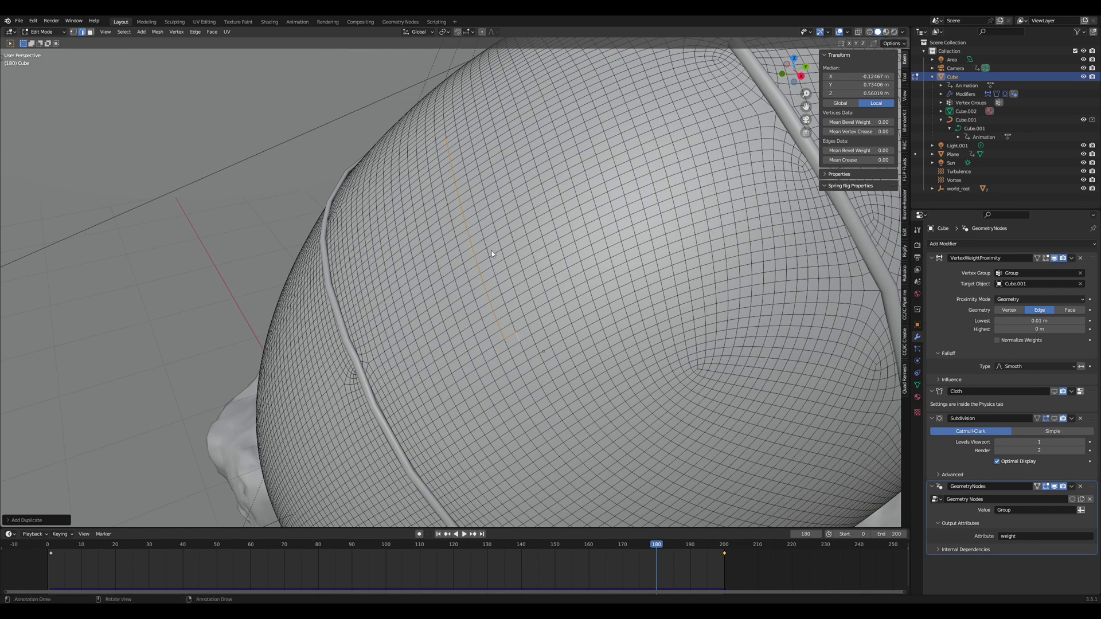
key(p)
click(491, 251)
key(Tab)
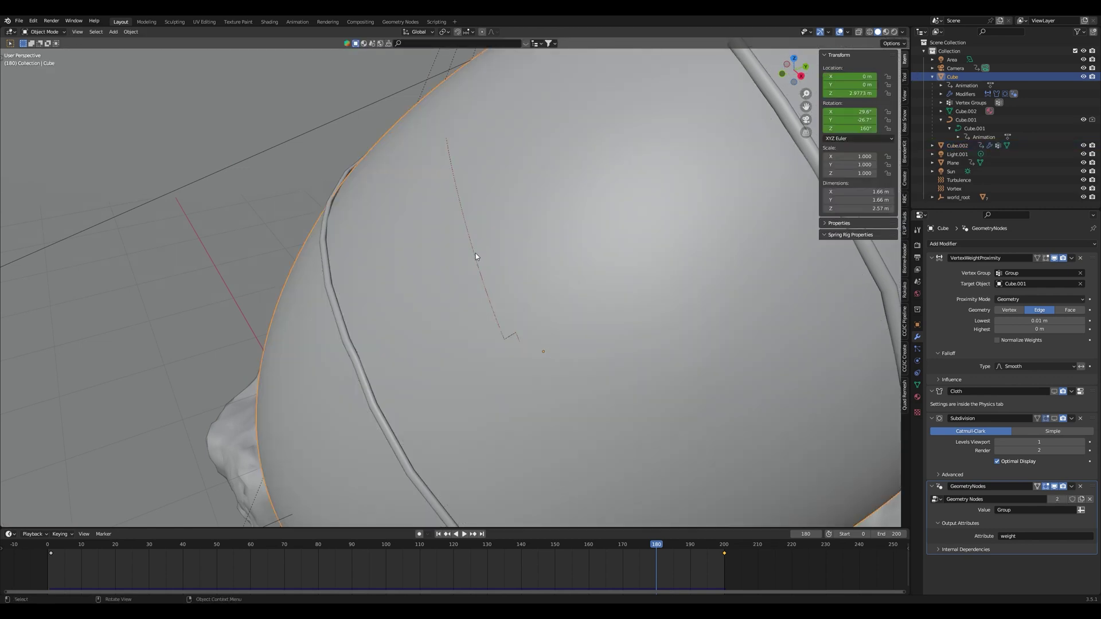
click(474, 257)
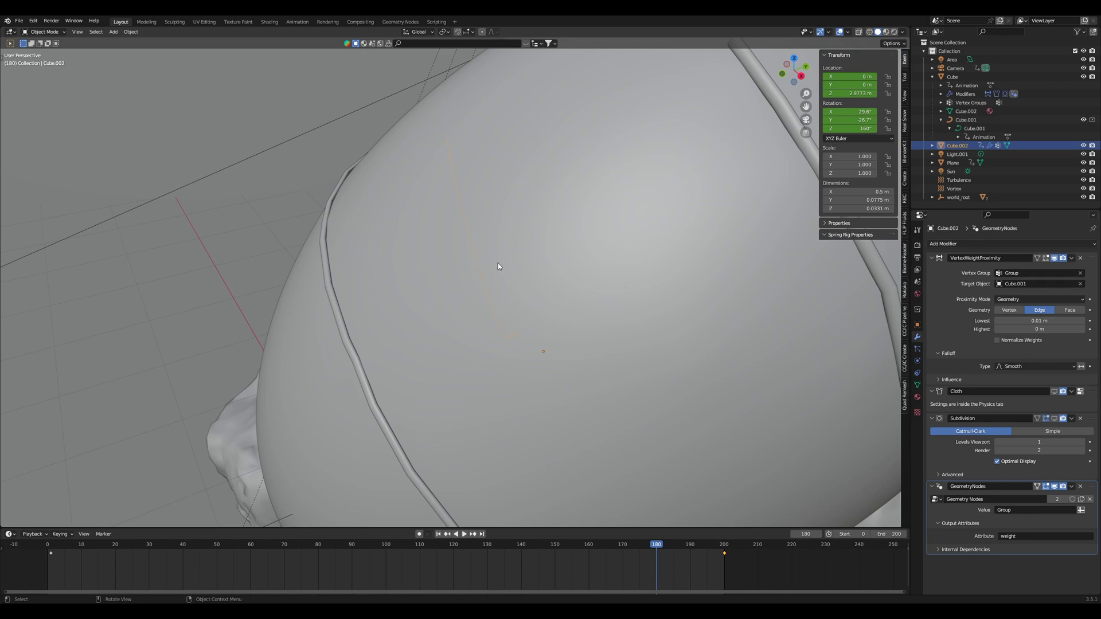
key(g)
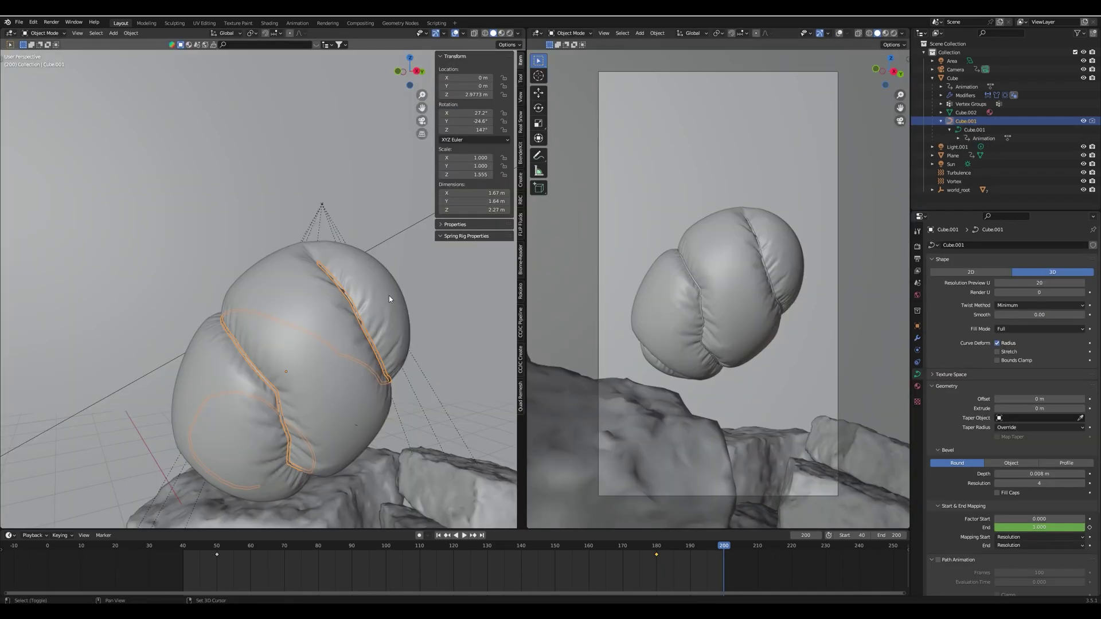
- Parent the seam curve to the egg, with the egg as the active object
shift+click(389, 295)
middle_drag(389, 295, 374, 305)
key(ctrl+p)
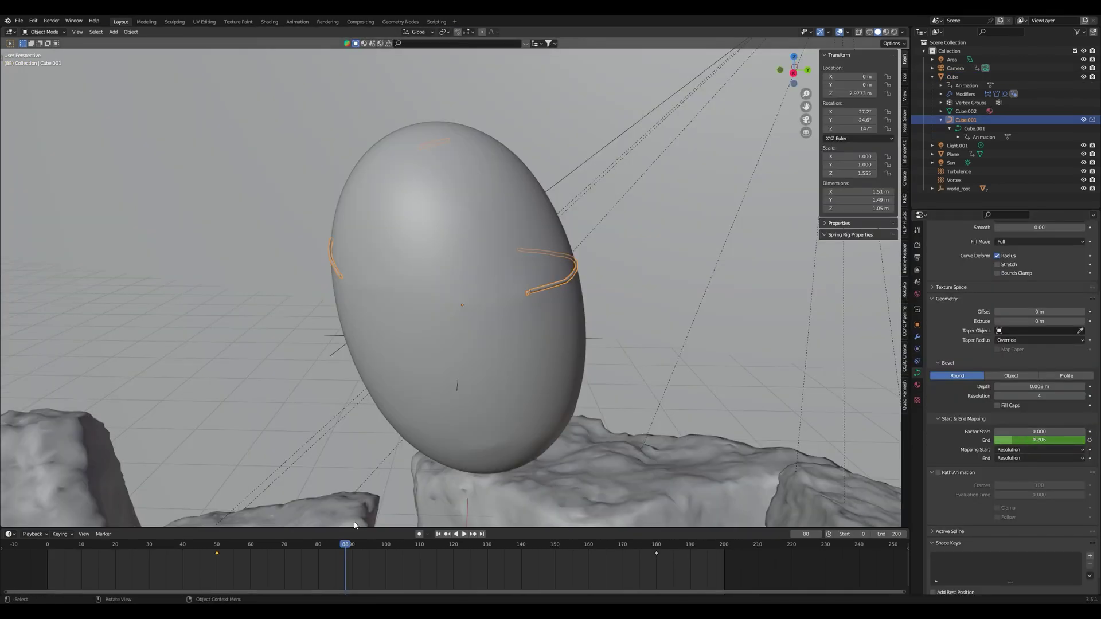
- Go through the curve's bevel End mapping keyframes, from frame 50 to frame 180
drag(208, 544, 217, 545)
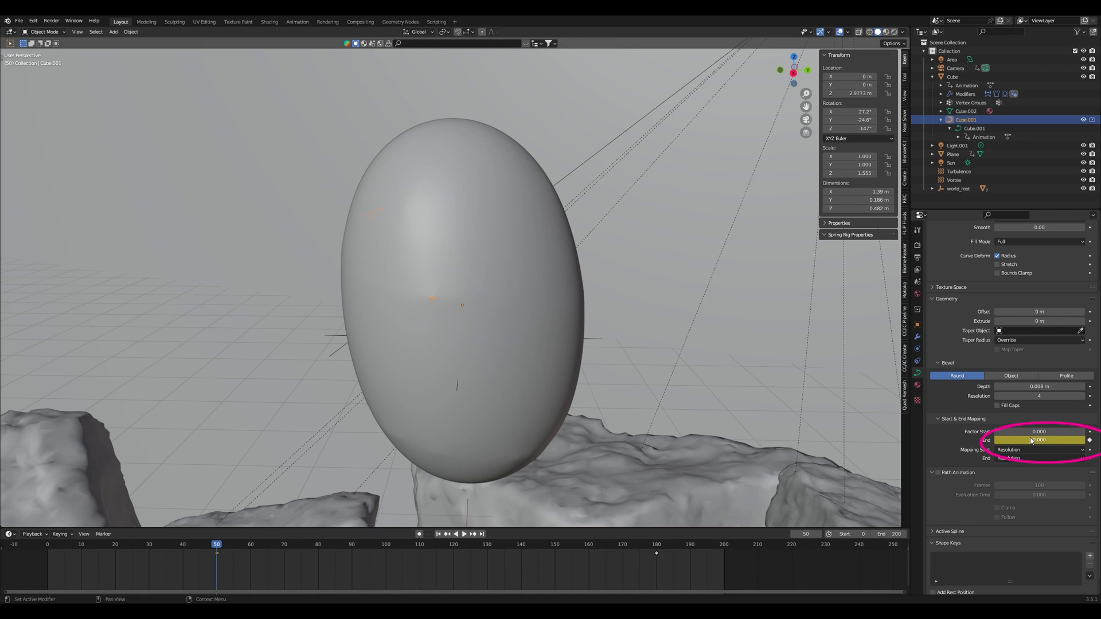
key(Up)
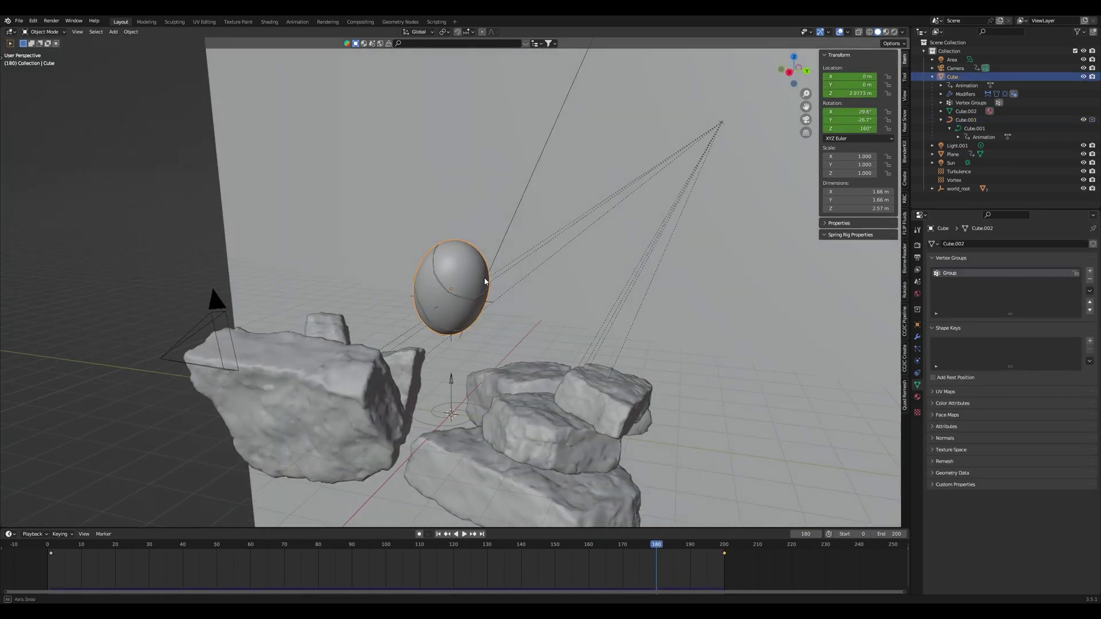
- Add a new vertex group to the egg and assign all its vertices to it with weight 1.000
scroll(206, 130, up, 4)
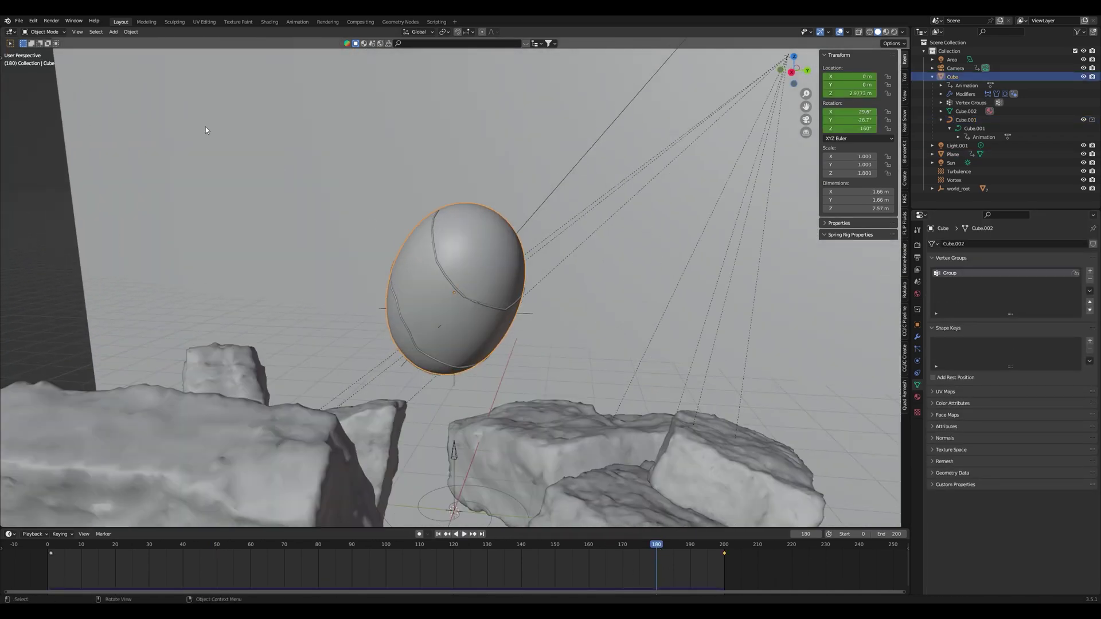
click(58, 33)
click(46, 50)
middle_drag(495, 291, 511, 282)
scroll(483, 286, up, 2)
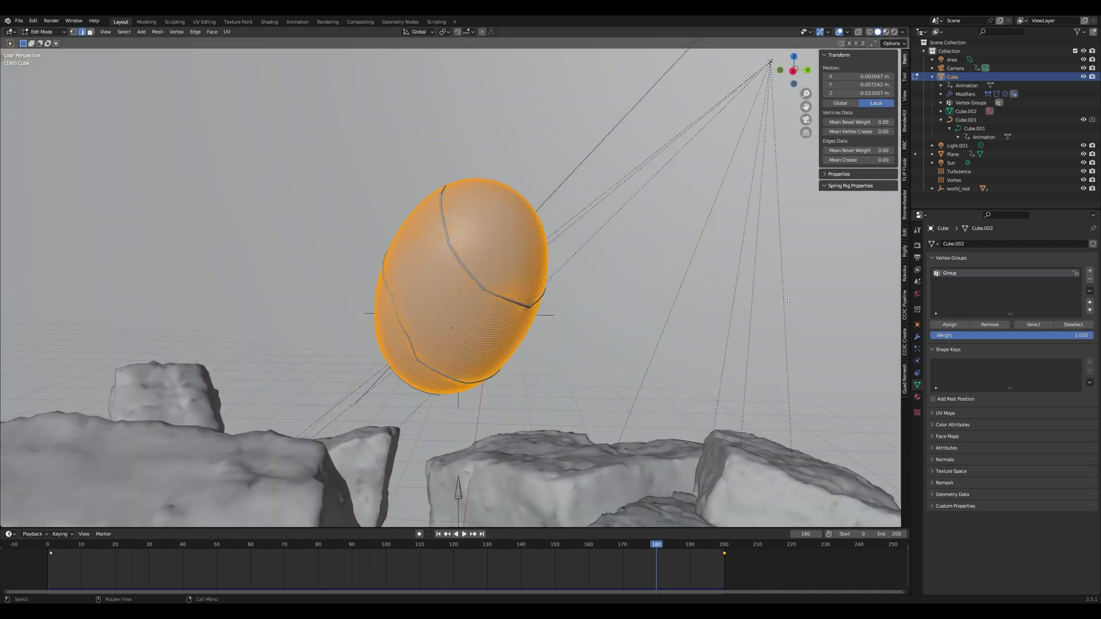
click(1089, 272)
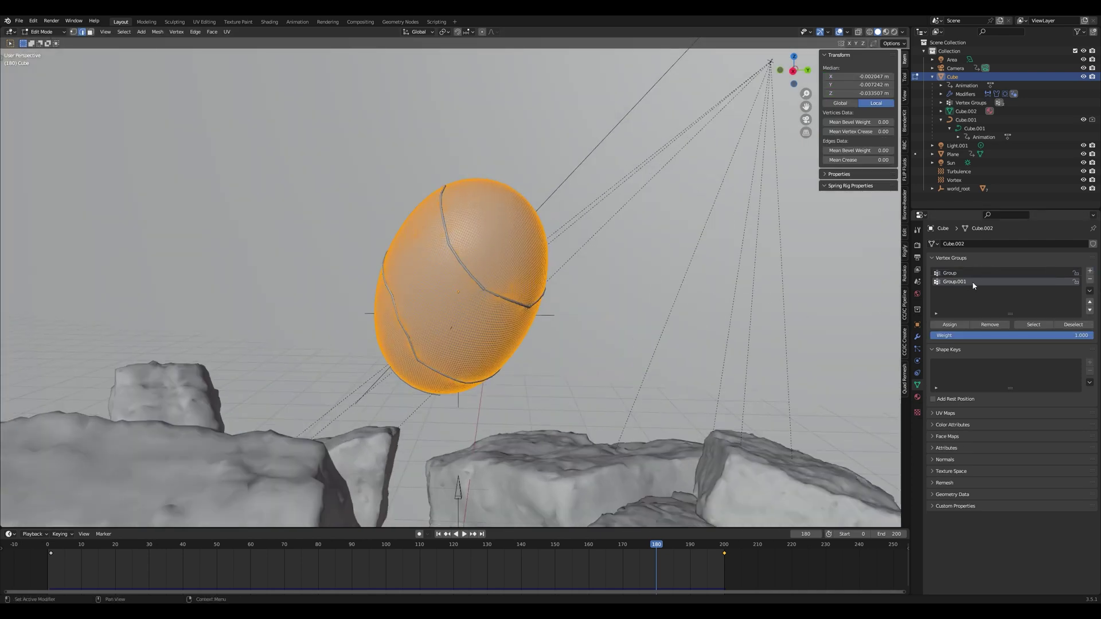
click(950, 324)
key(Tab)
- Add a Vertex Weight Proximity modifier to the egg
click(917, 338)
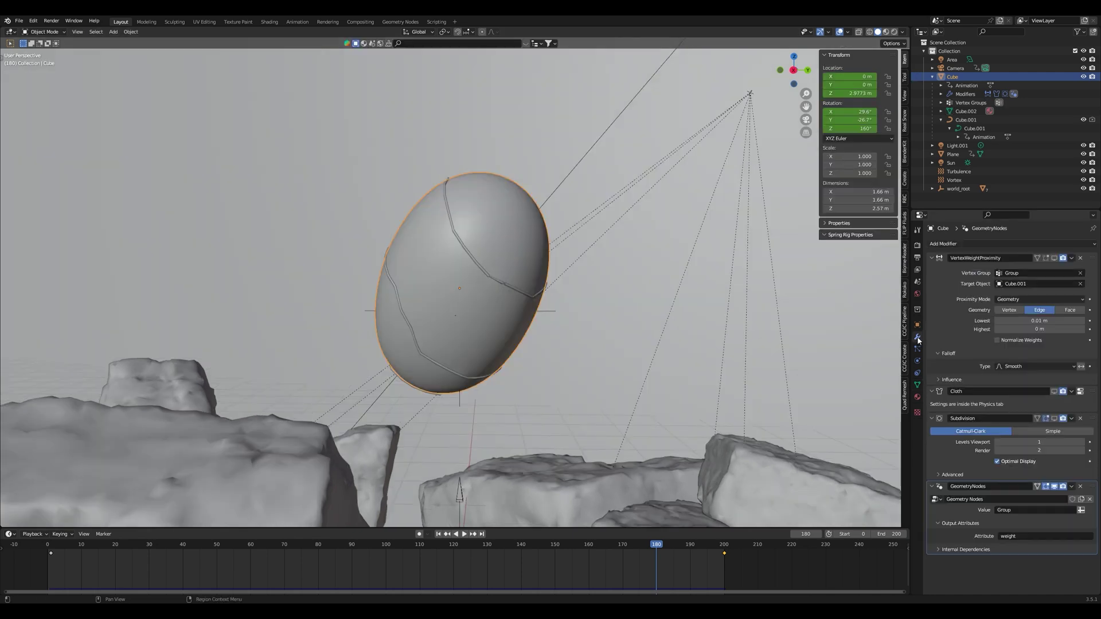
click(963, 244)
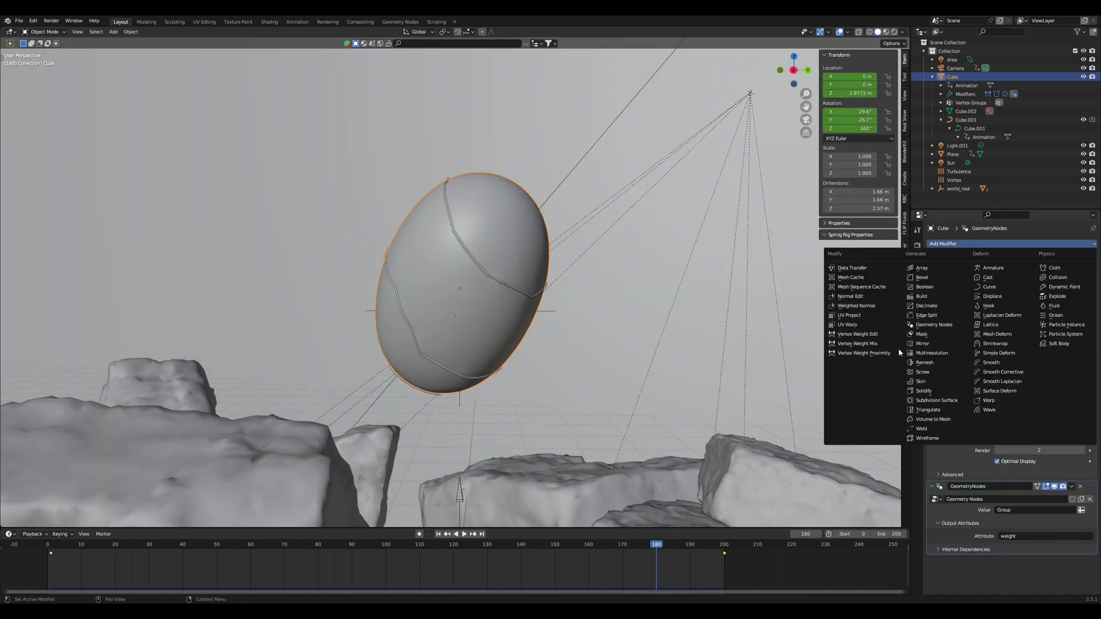
click(860, 353)
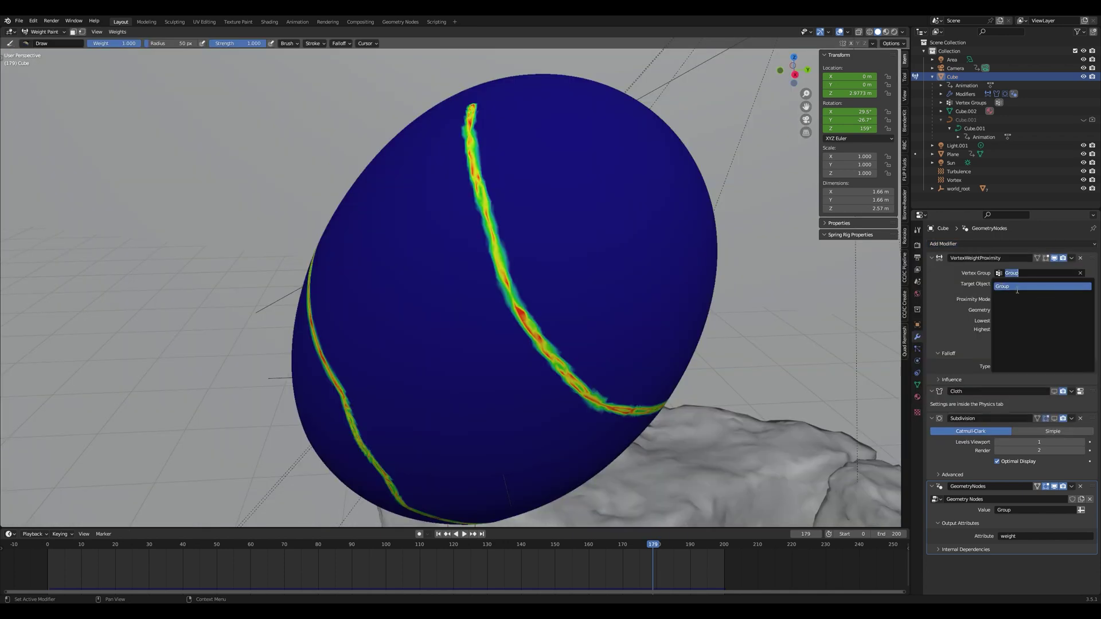
- Set the proximity modifier's vertex group to Group and target object to Cube.001, and unhide the seam curve in the viewport
click(1017, 287)
click(1027, 285)
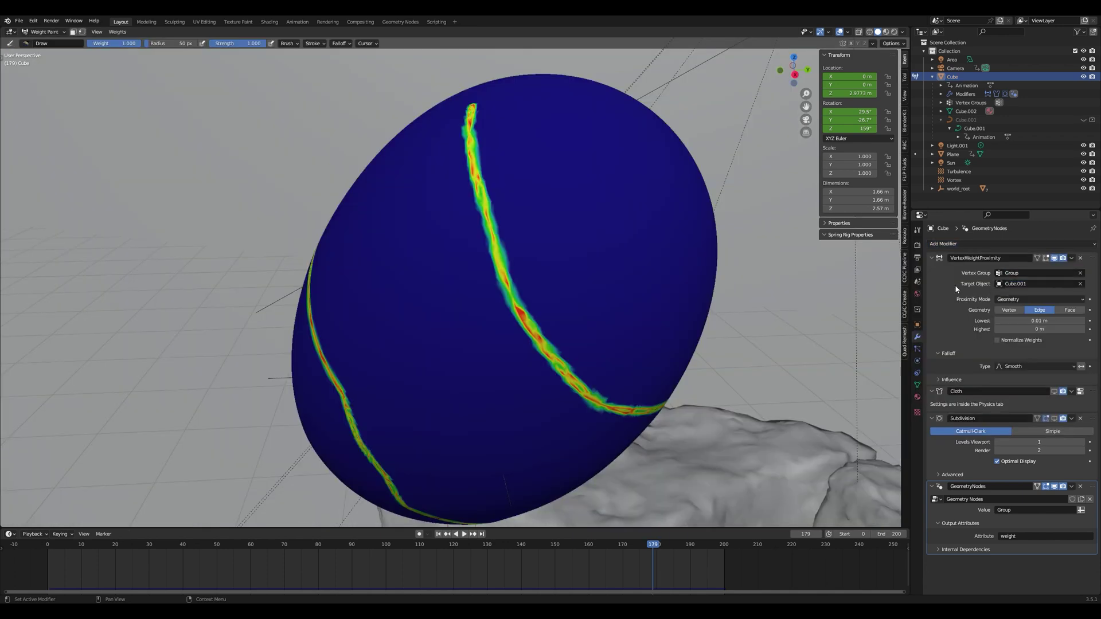
click(1083, 120)
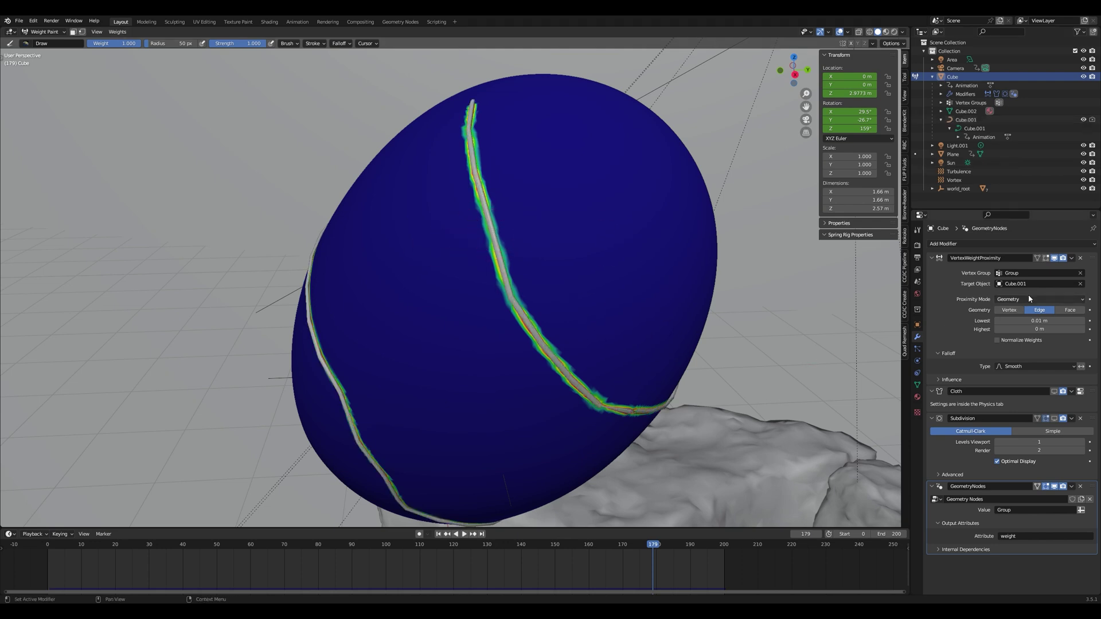
- Set the Proximity Mode to Geometry, compare the Vertex, Edge and Face options along the seam, and keep Edge
click(1011, 303)
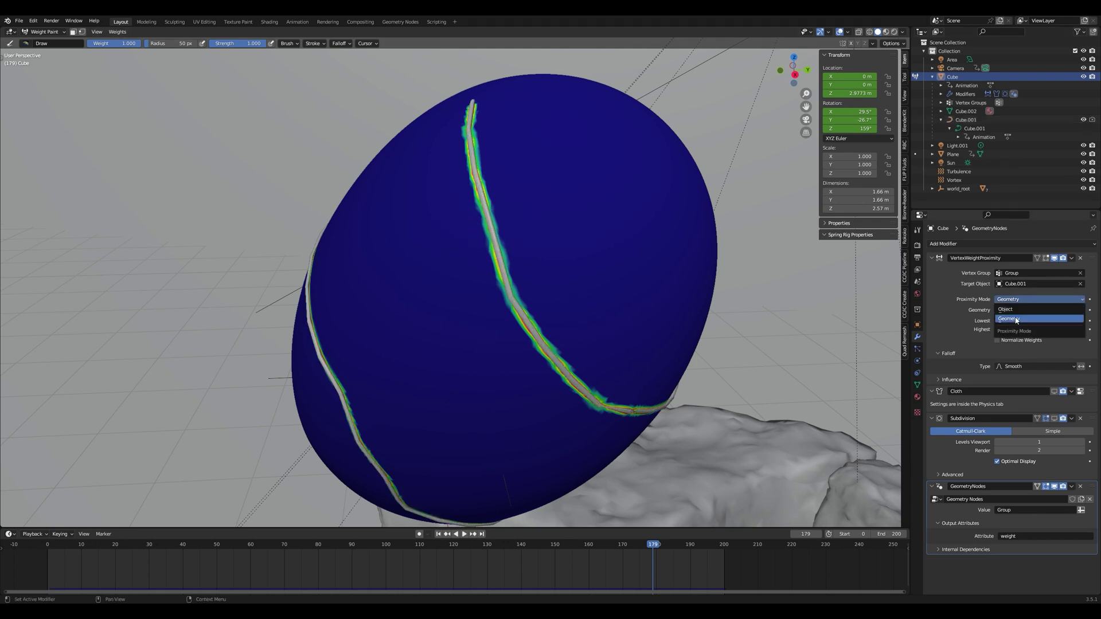
click(1027, 299)
click(1008, 310)
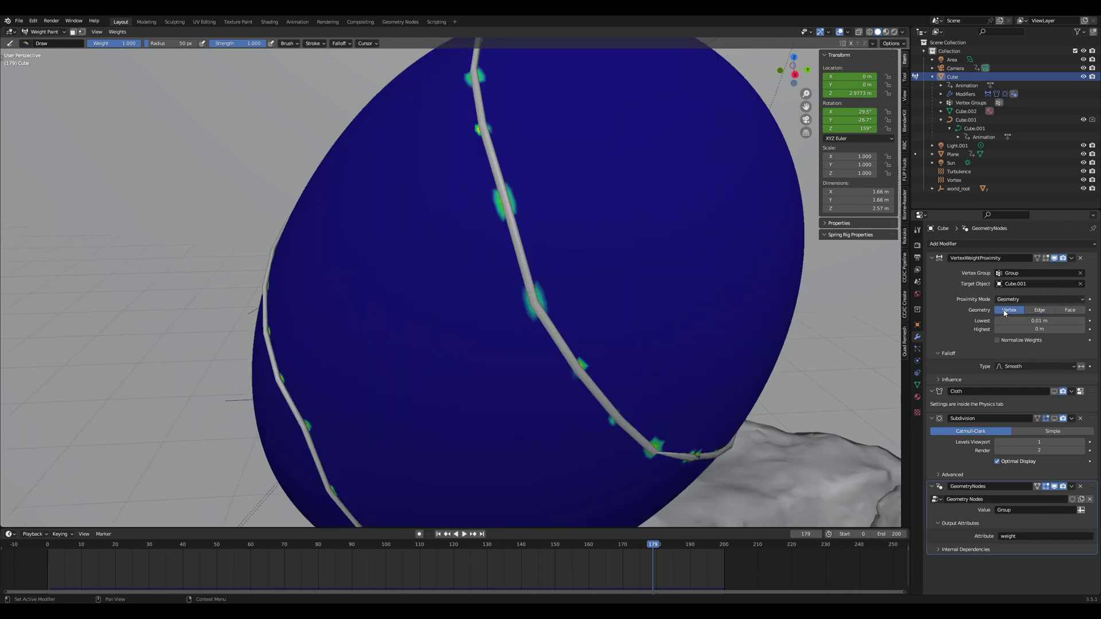
click(1039, 311)
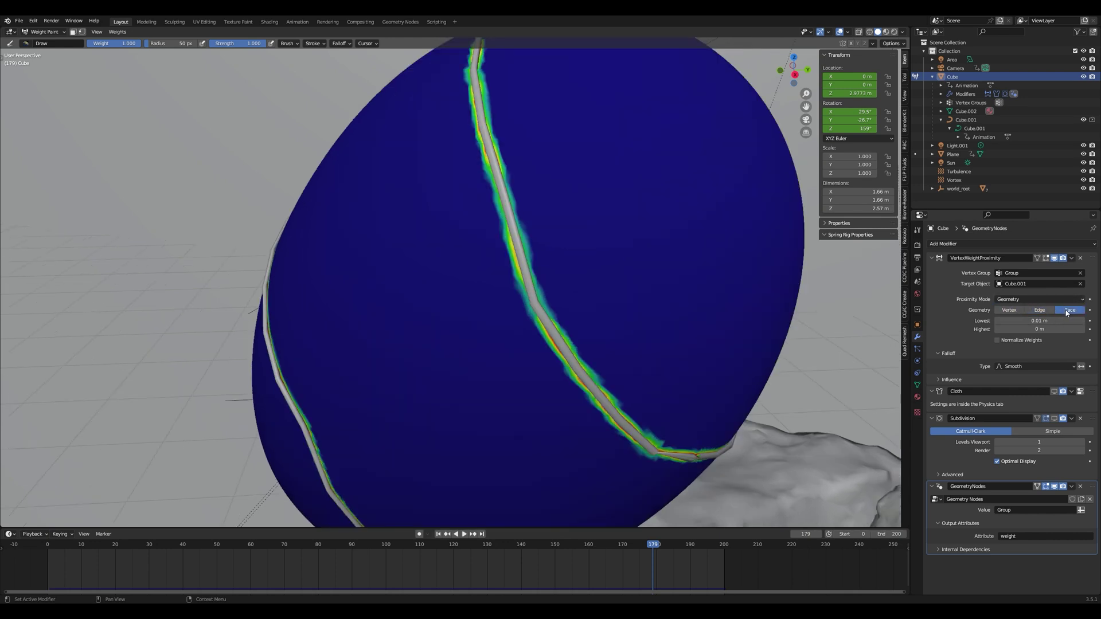
click(1016, 311)
scroll(638, 307, down, 4)
mouse_move(639, 307)
middle_down()
mouse_move(581, 301)
mouse_move(692, 310)
middle_up()
scroll(692, 310, up, 5)
click(1070, 311)
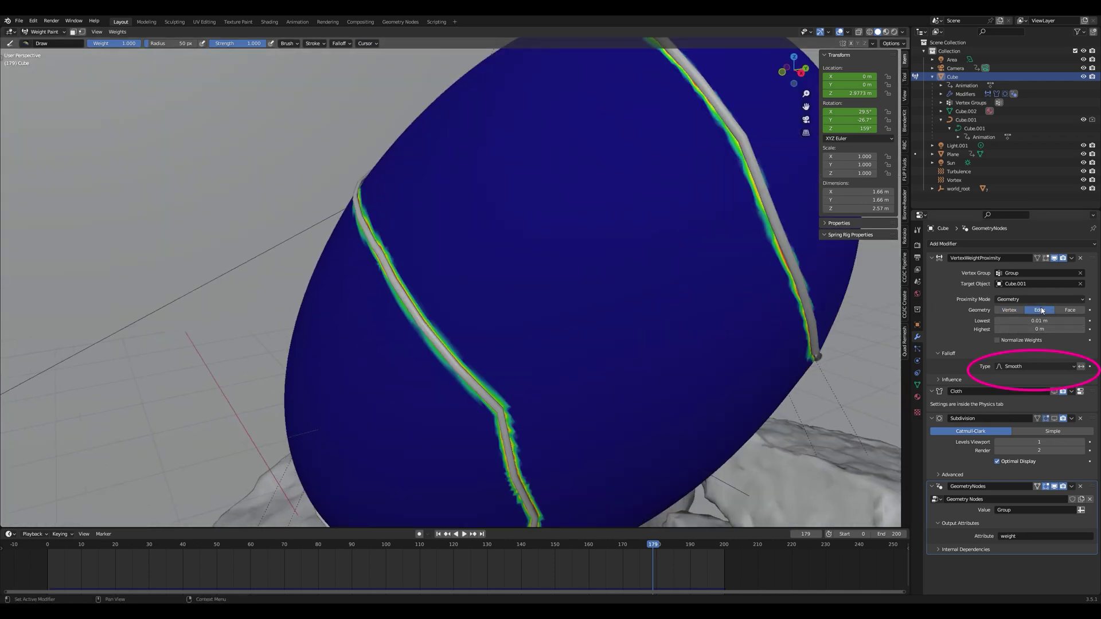
click(1041, 311)
- Play the animation and examine how the painted weights follow the growing curve around the egg, pausing at frame 77
scroll(799, 315, down, 4)
scroll(779, 319, up, 5)
middle_drag(799, 314, 860, 319)
scroll(807, 319, down, 3)
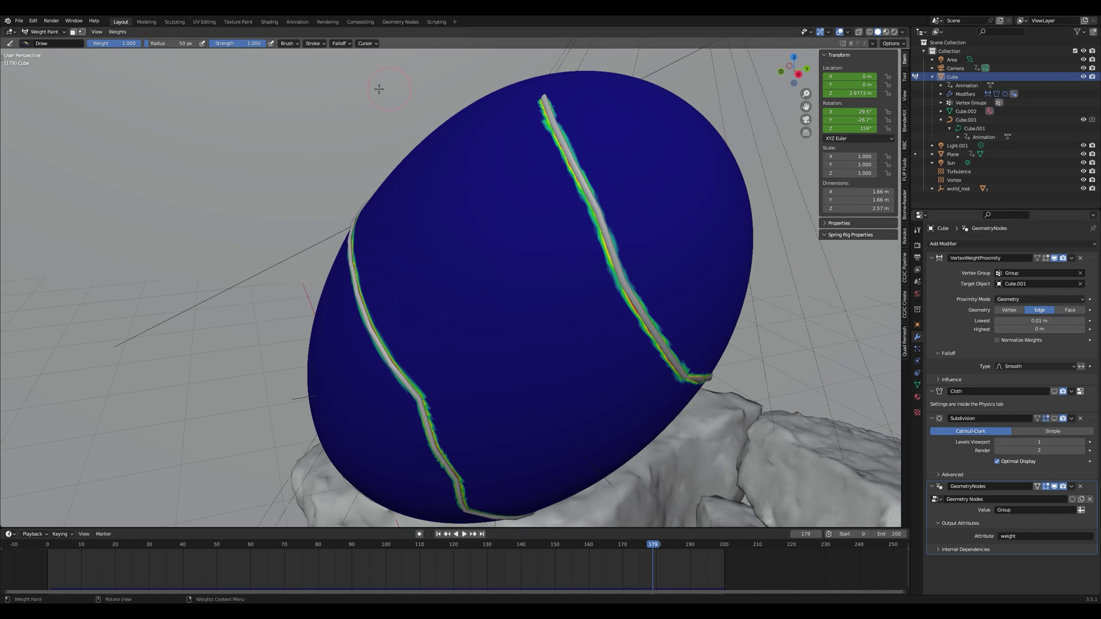
key(space)
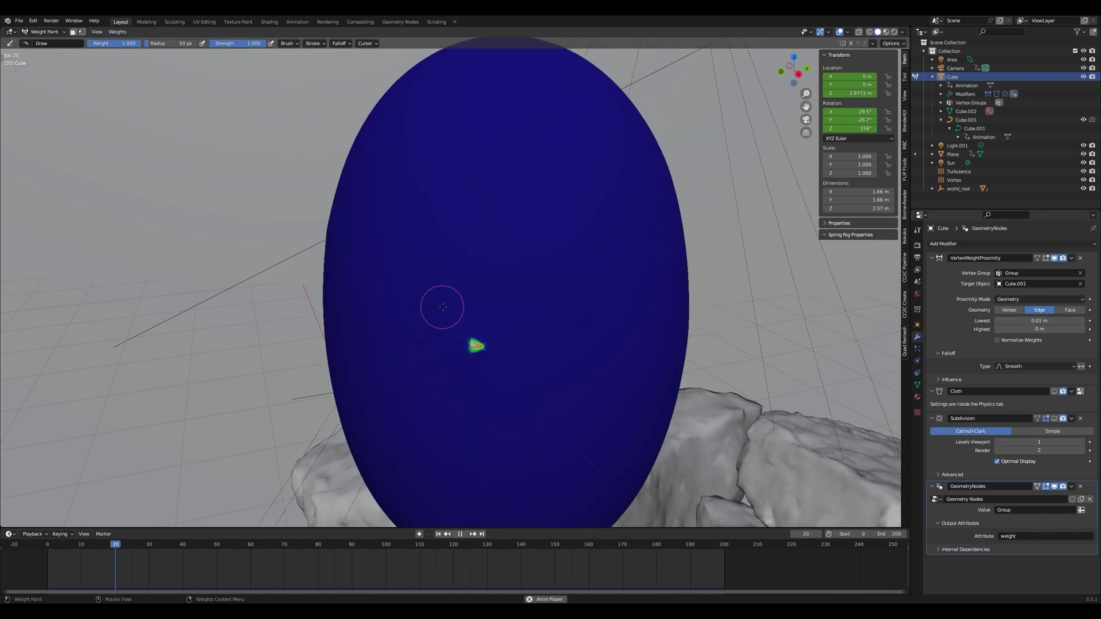
middle_drag(551, 308, 472, 329)
key(space)
scroll(472, 328, up, 1)
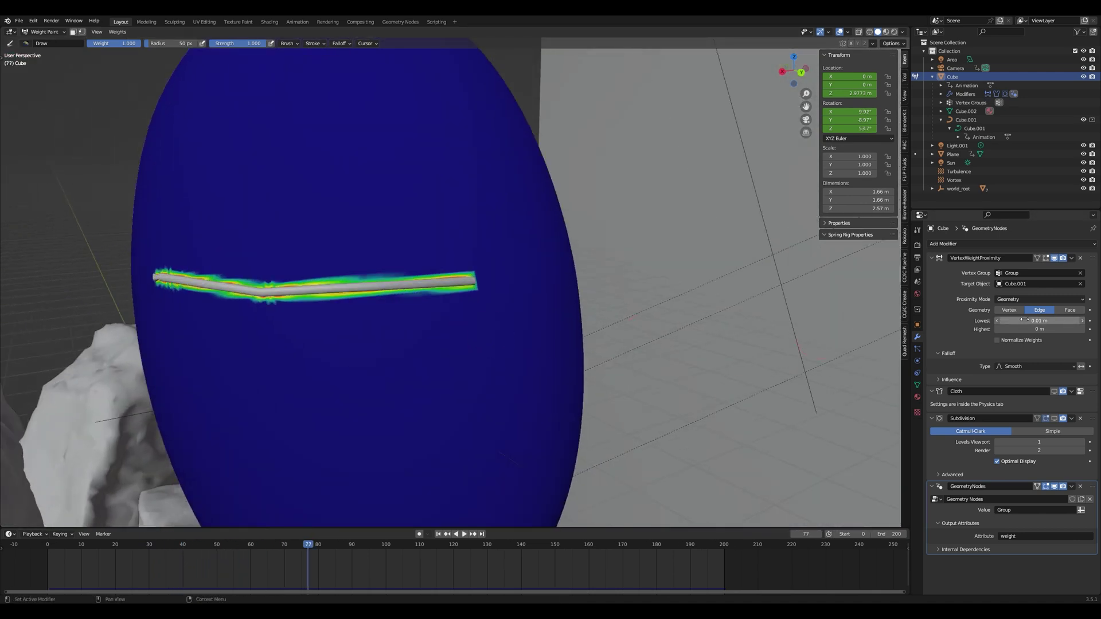
- Try adjusting the Lowest distance of the Vertex Weight Proximity modifier
mouse_move(1039, 321)
mouse_down()
mouse_move(1061, 321)
mouse_move(1021, 321)
mouse_move(1039, 320)
mouse_up()
click(1082, 321)
click(1082, 321)
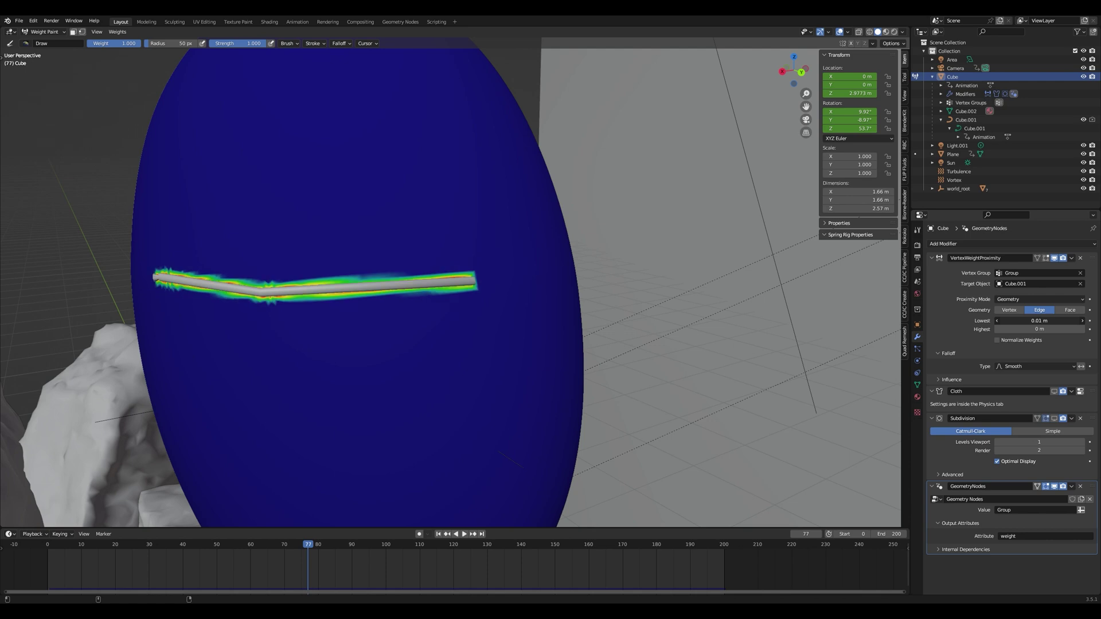
- Return to Object Mode and review the egg's Cloth physics settings, from stiffness and damping to pressure
key(ctrl+Tab)
click(917, 360)
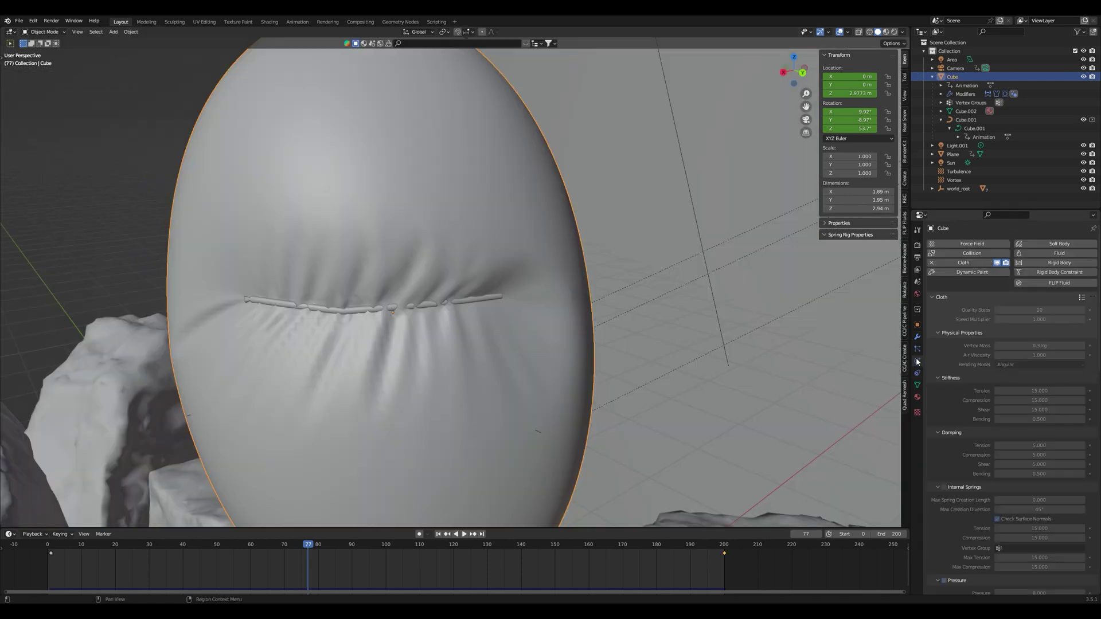
scroll(980, 347, down, 1)
scroll(979, 346, down, 2)
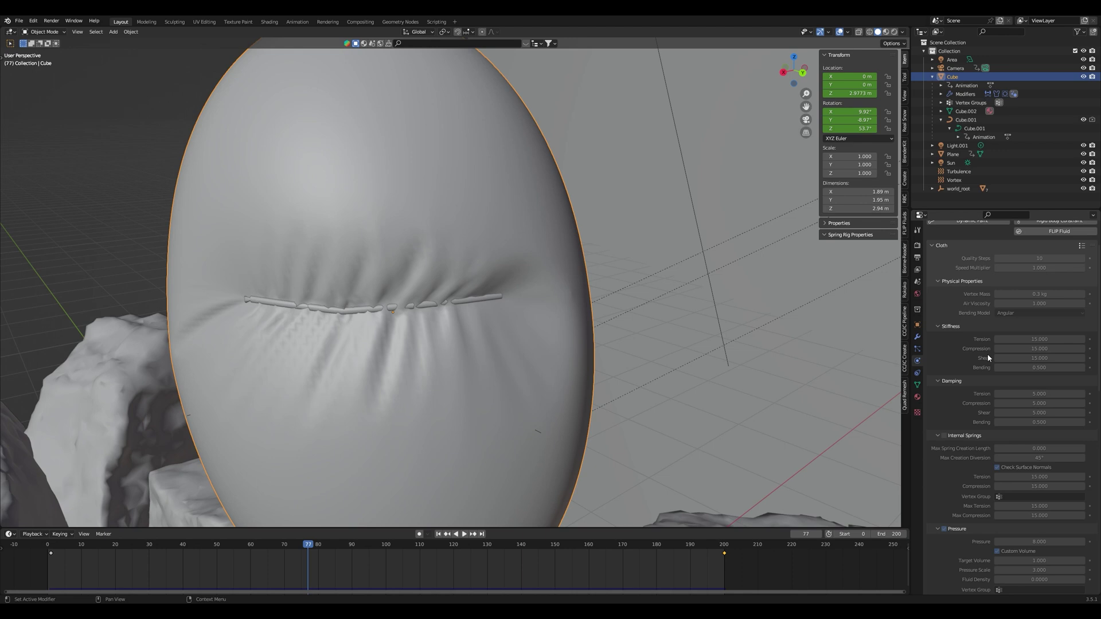
- Play the cloth simulation from near its start while viewing the cinching egg from several sides, pausing at frame 117
scroll(1073, 319, down, 3)
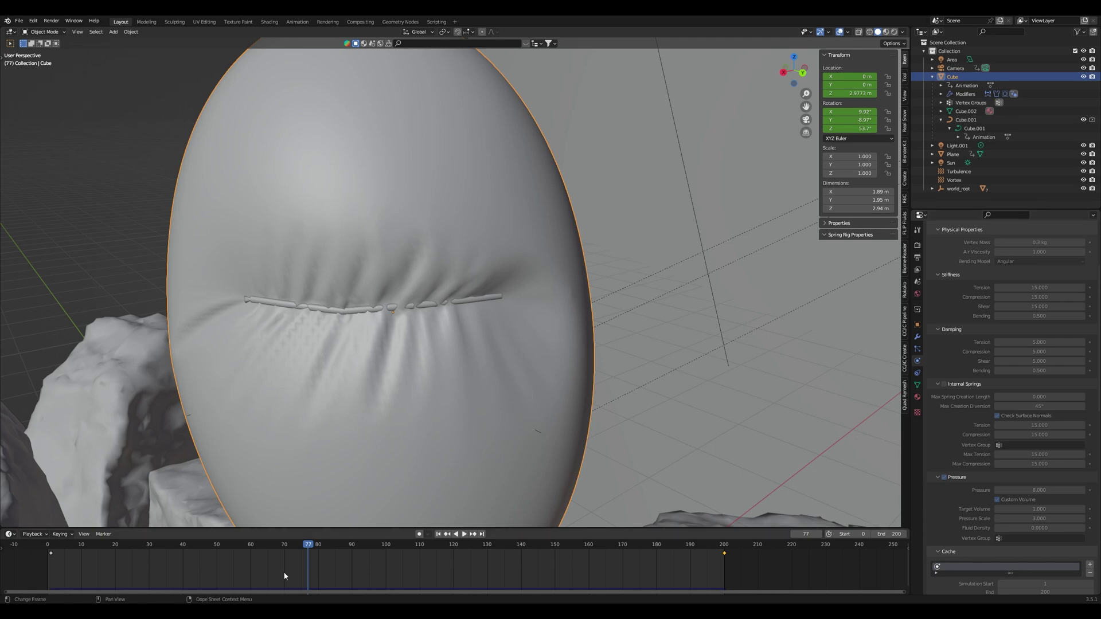
click(70, 547)
key(space)
scroll(200, 452, down, 5)
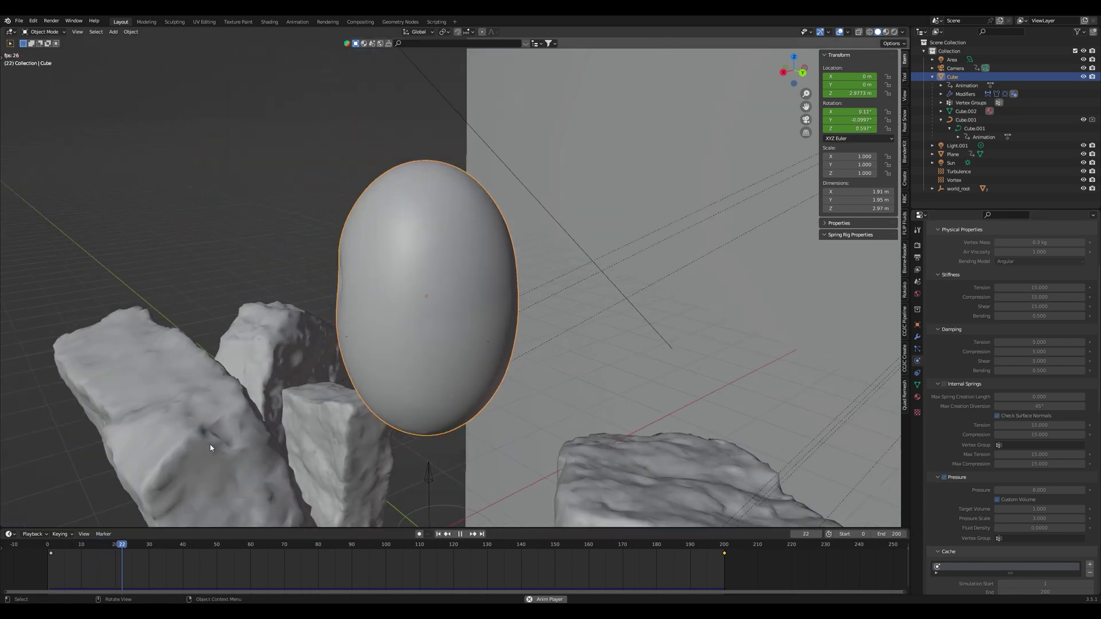
middle_drag(209, 448, 337, 438)
middle_drag(488, 369, 320, 307)
key(space)
key(space)
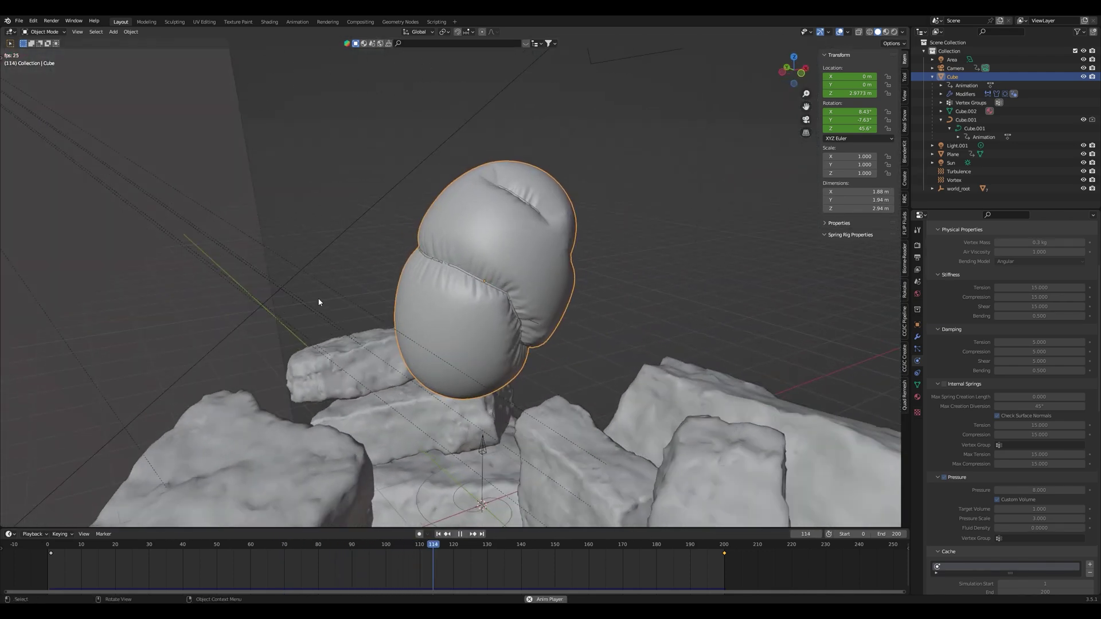
key(space)
- Check the Pin Group options in the egg's Cloth Shape settings, leaving Group assigned
scroll(1019, 464, down, 8)
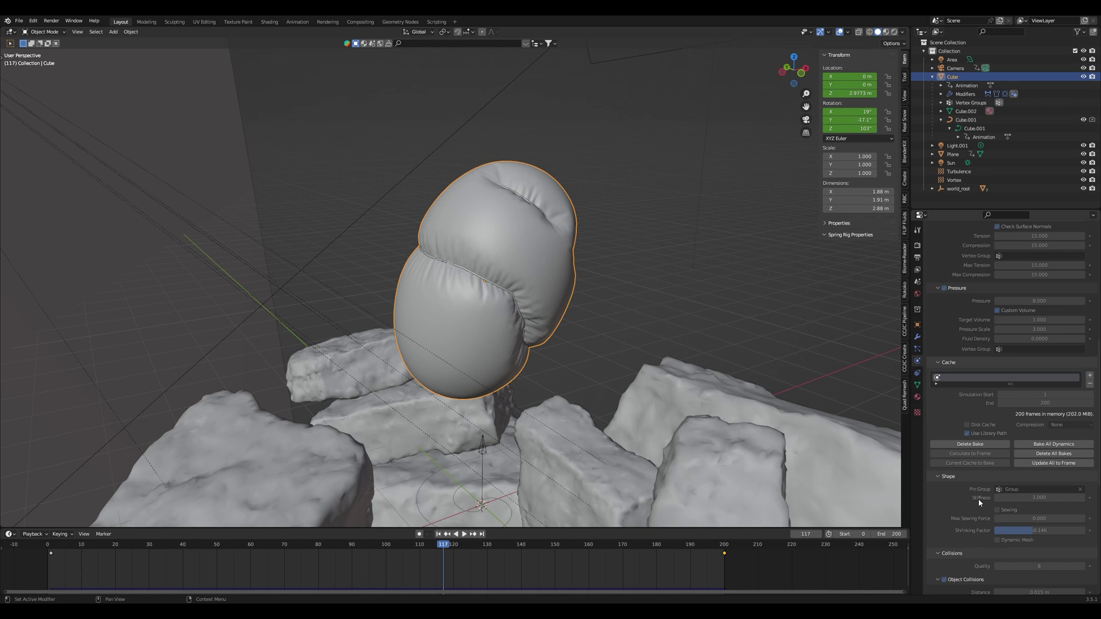
scroll(981, 500, down, 2)
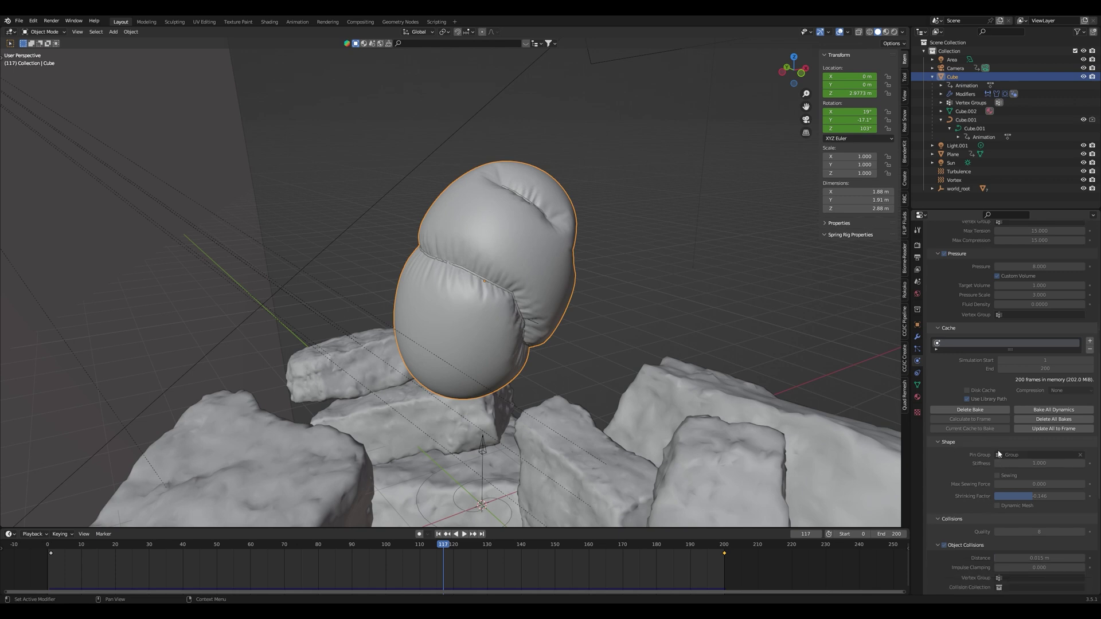
click(1013, 454)
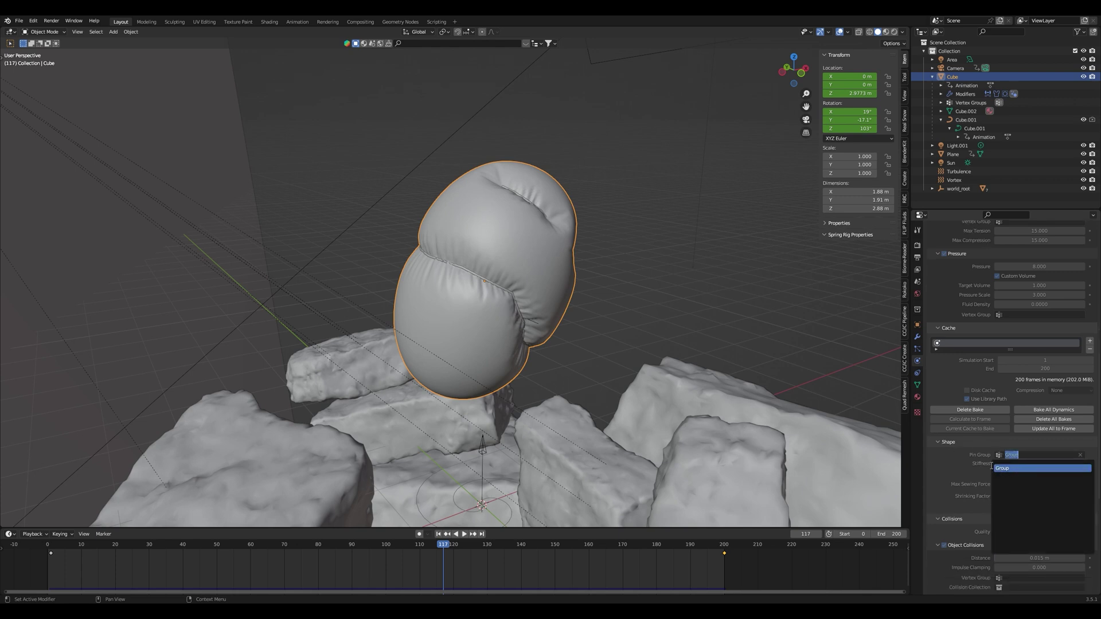
click(973, 465)
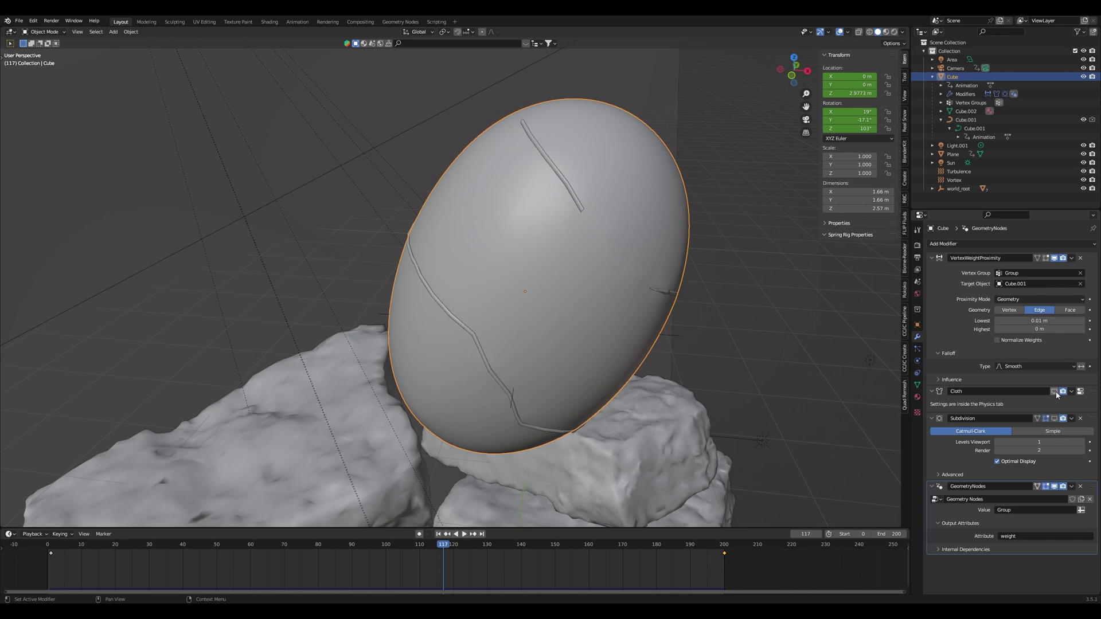
- Enable the Cloth modifier's viewport display and inspect the folds along the egg's seam
click(1056, 392)
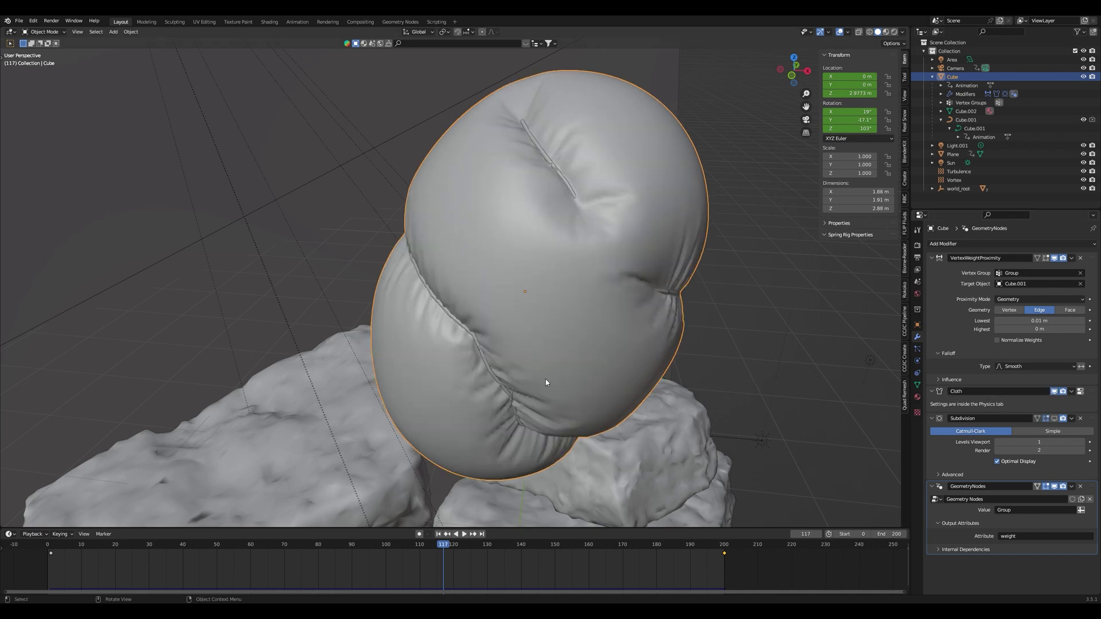
click(466, 325)
middle_drag(466, 325, 435, 222)
scroll(661, 344, up, 4)
scroll(581, 294, down, 3)
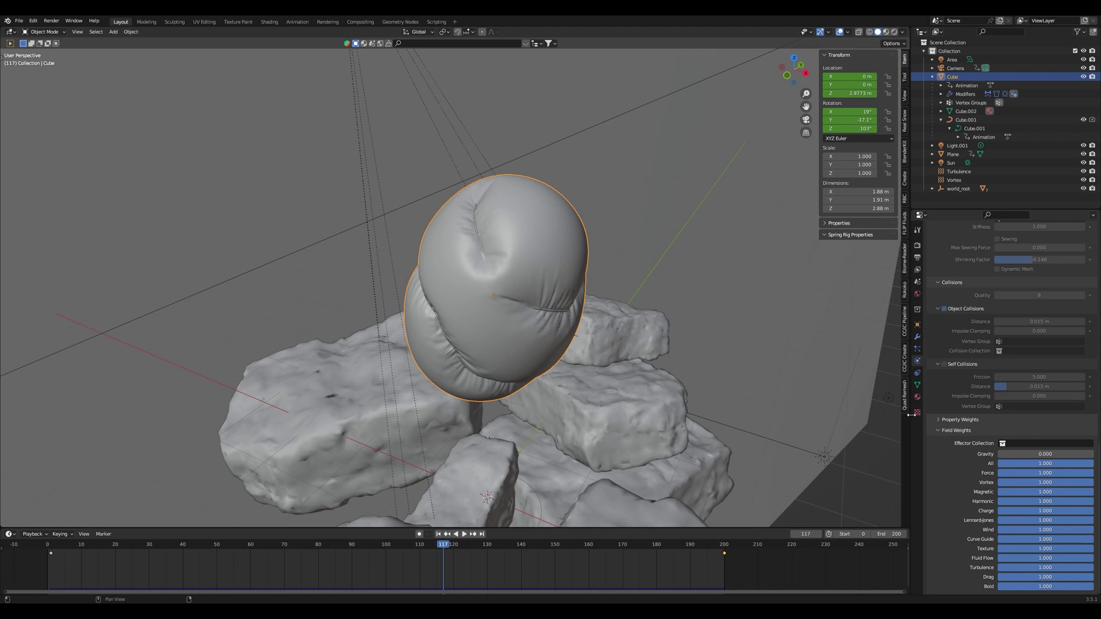
- Review the egg's Cloth settings from the field weights and collisions back up through shape, cache and pressure
scroll(961, 413, up, 5)
scroll(1019, 376, up, 5)
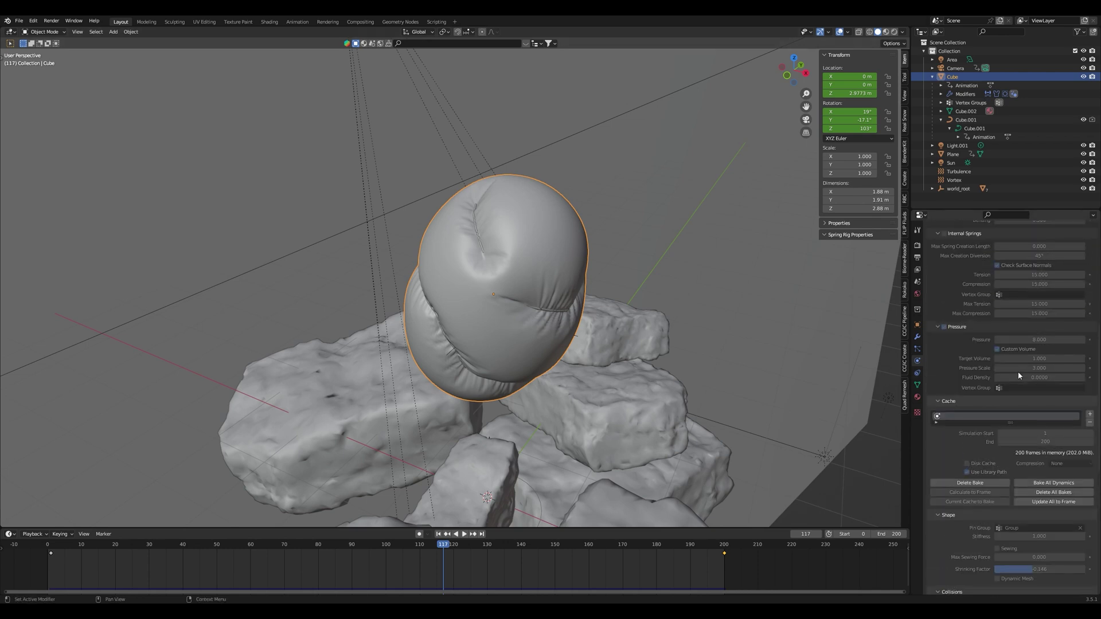
scroll(1019, 375, up, 10)
- Bring up the egg's GeometryNodes modifier and space out the Group Input, Capture Attribute and Group Output nodes
click(917, 337)
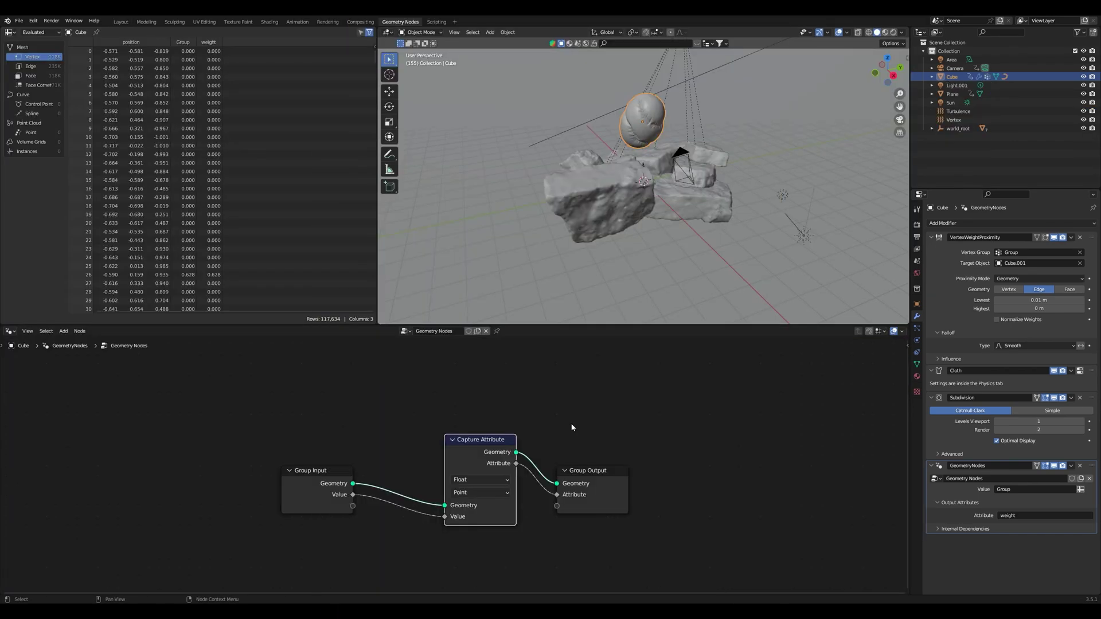
scroll(571, 427, down, 2)
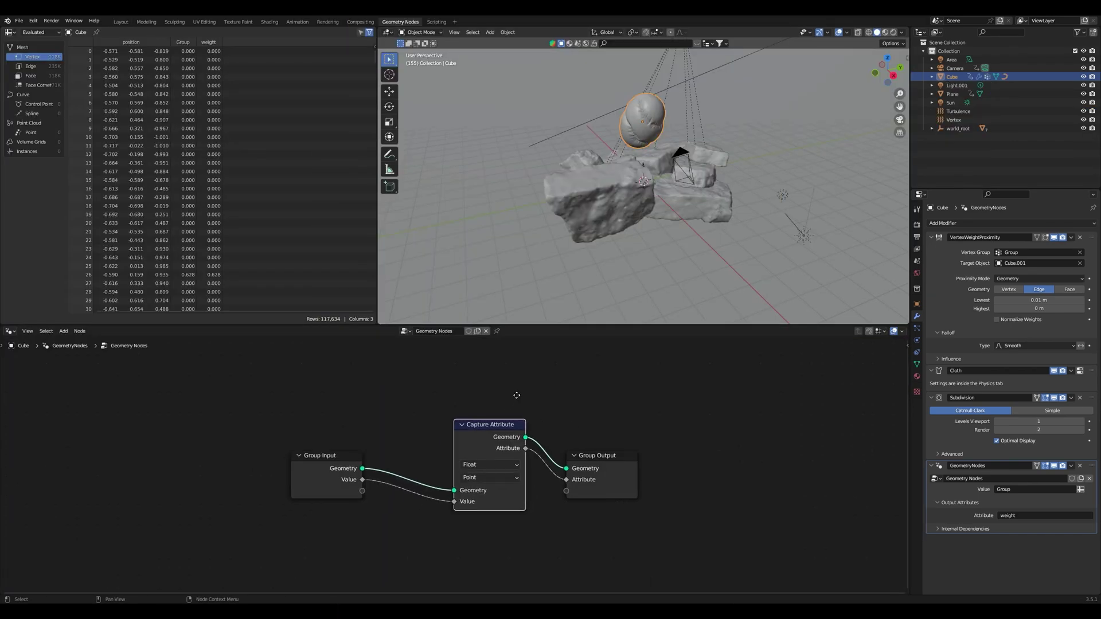
click(516, 421)
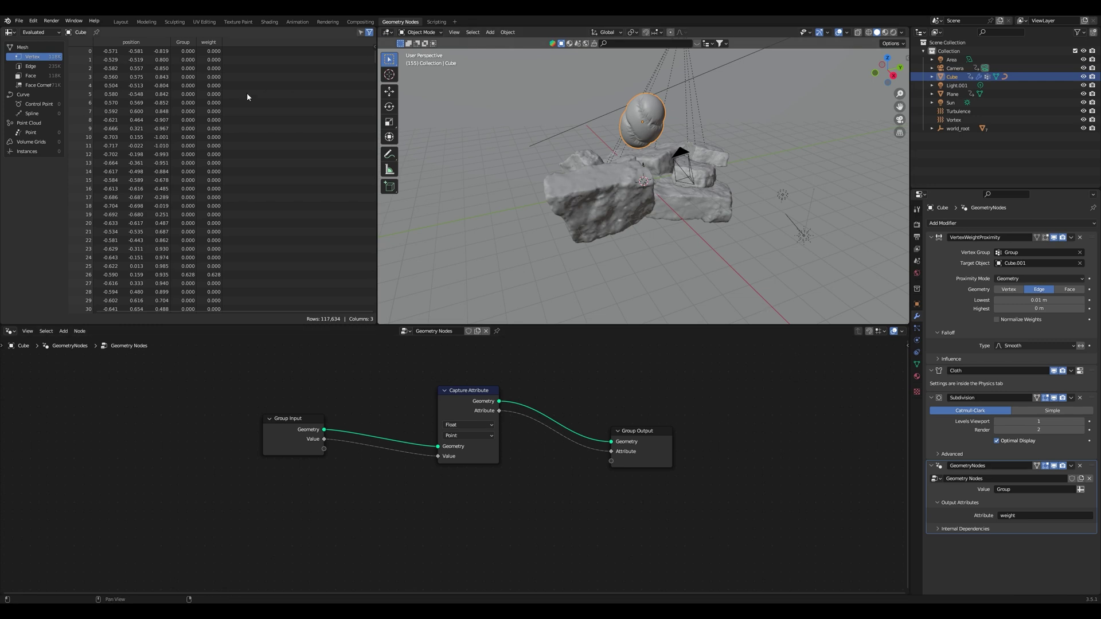
- Switch to the Shading workspace and examine how the egg material's two Principled BSDF shaders feed the Mix Shader
click(270, 22)
scroll(539, 475, down, 3)
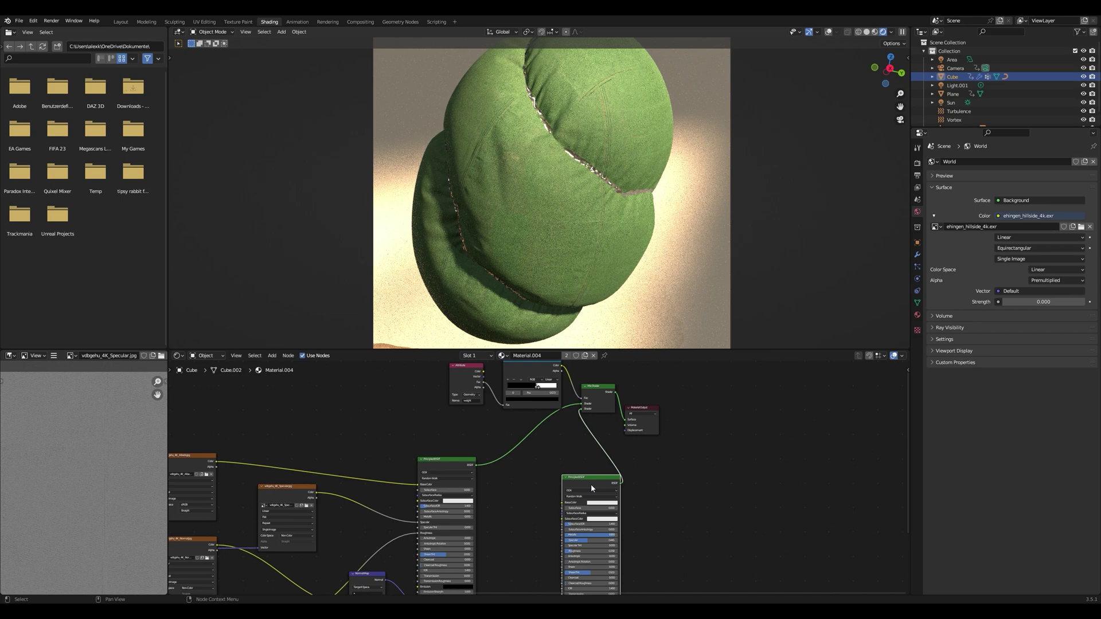
scroll(590, 484, up, 2)
scroll(548, 172, up, 3)
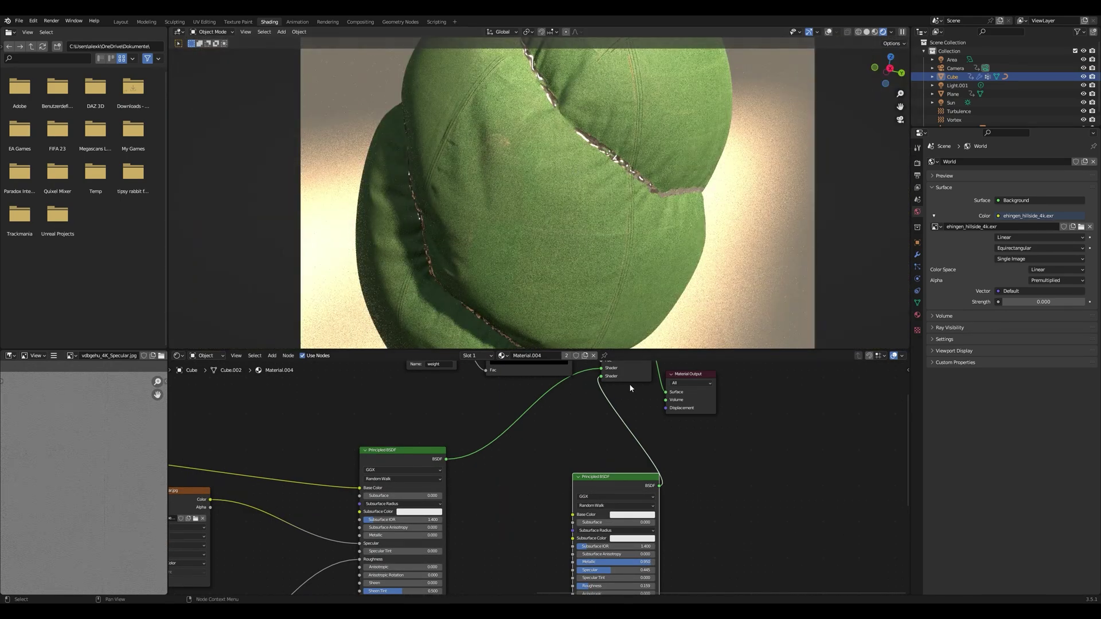
scroll(633, 451, down, 3)
scroll(628, 477, up, 3)
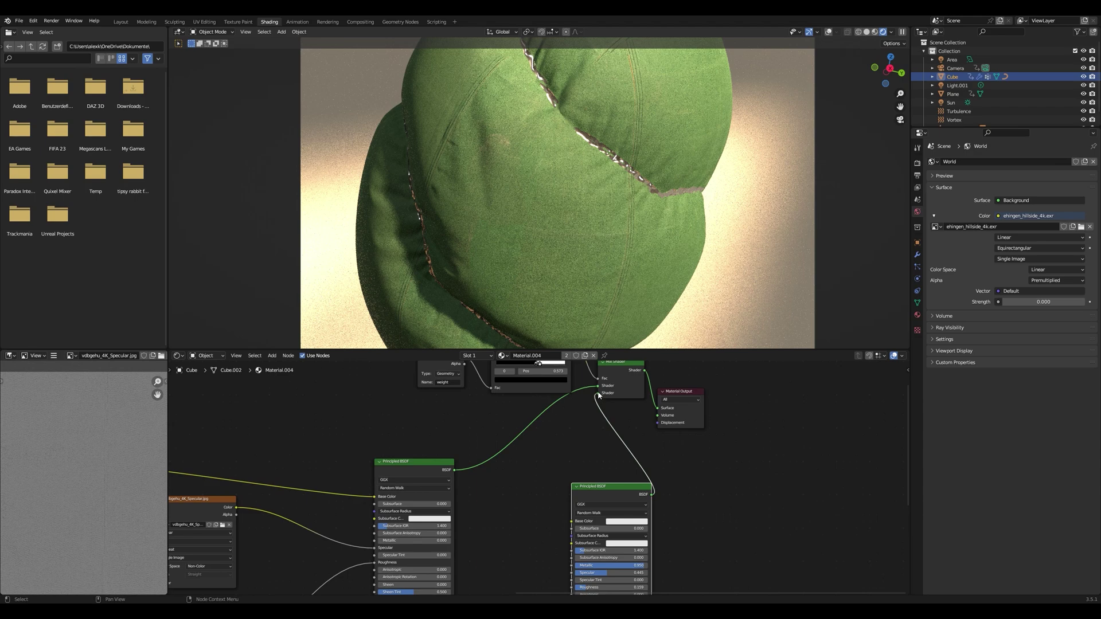
- Disconnect each Principled BSDF from the Mix Shader in turn to compare seam and fabric, undoing each disconnection
drag(598, 394, 598, 342)
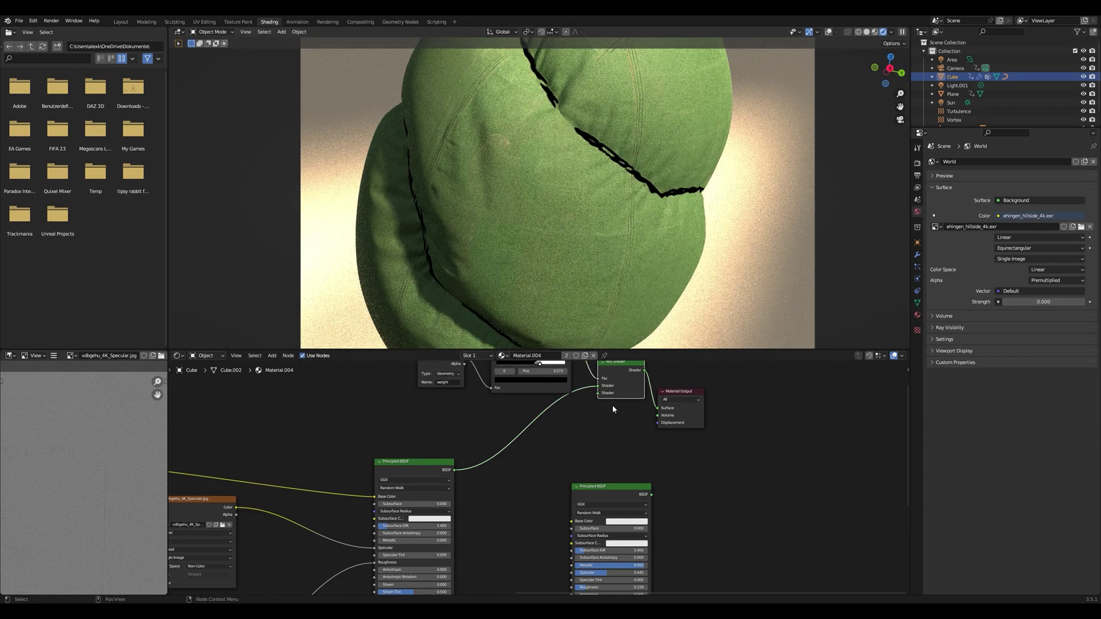
key(ctrl+z)
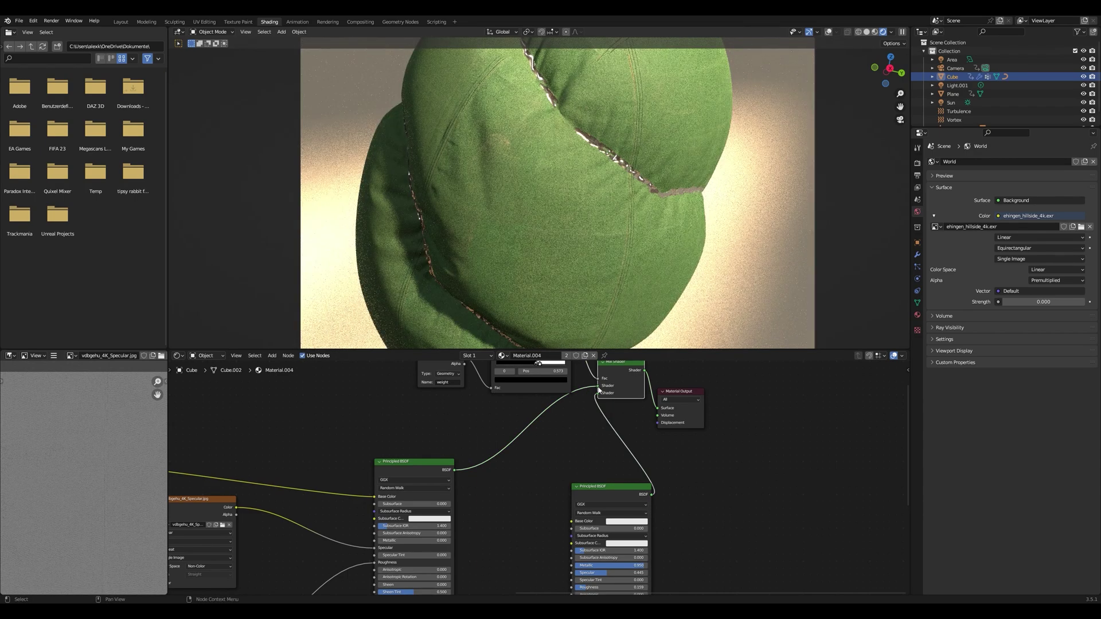
drag(598, 386, 592, 389)
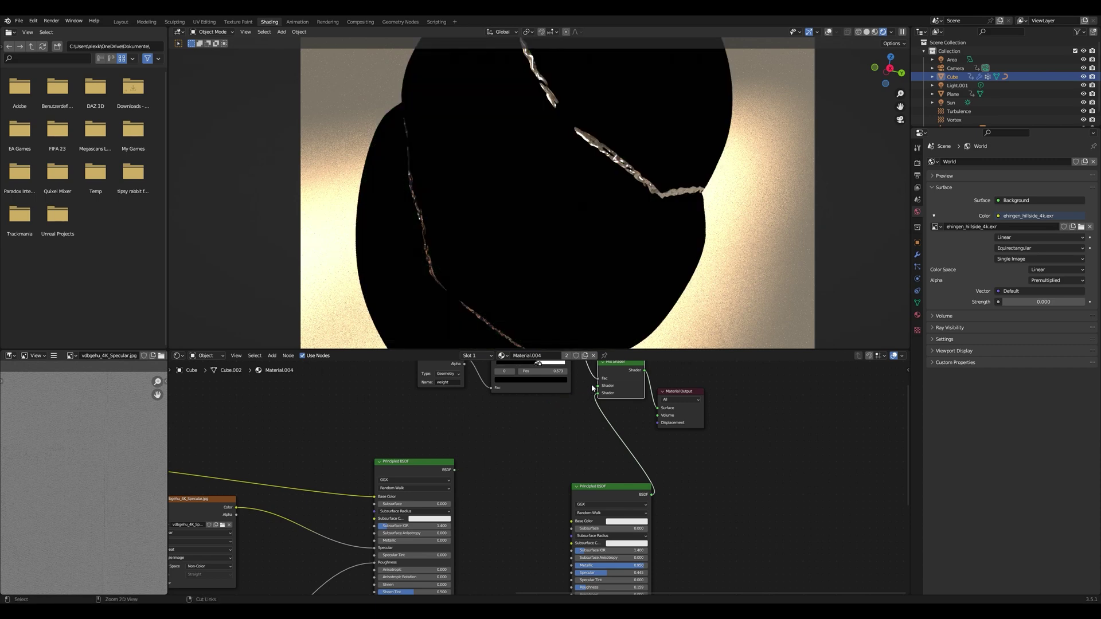
key(ctrl+z)
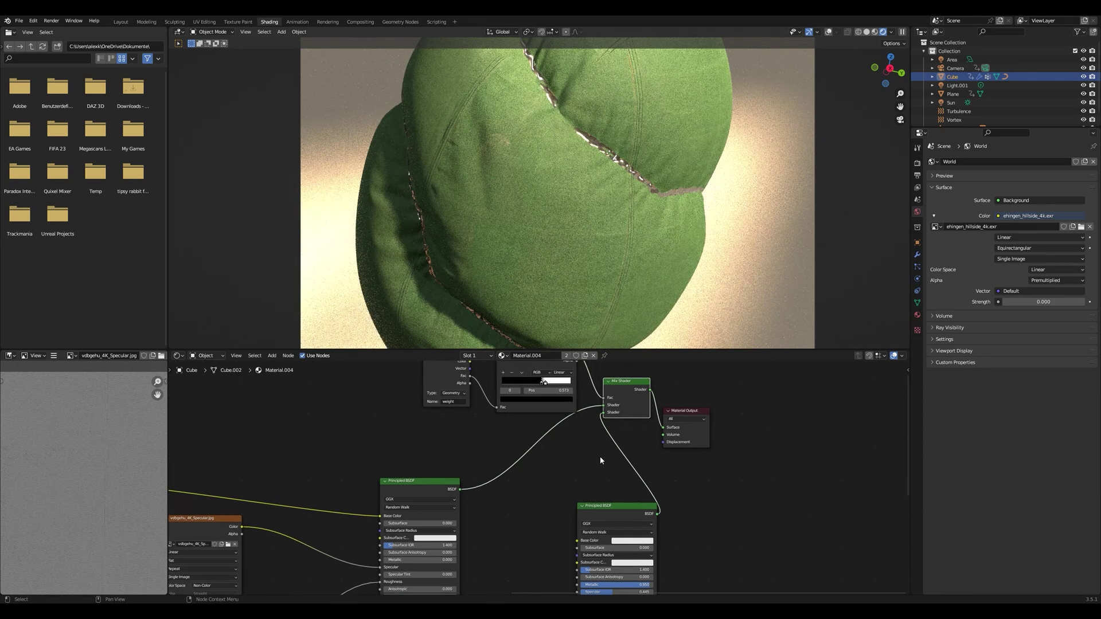
- Rearrange the Mix Shader and Material Output nodes to leave more space between them
scroll(600, 456, down, 1)
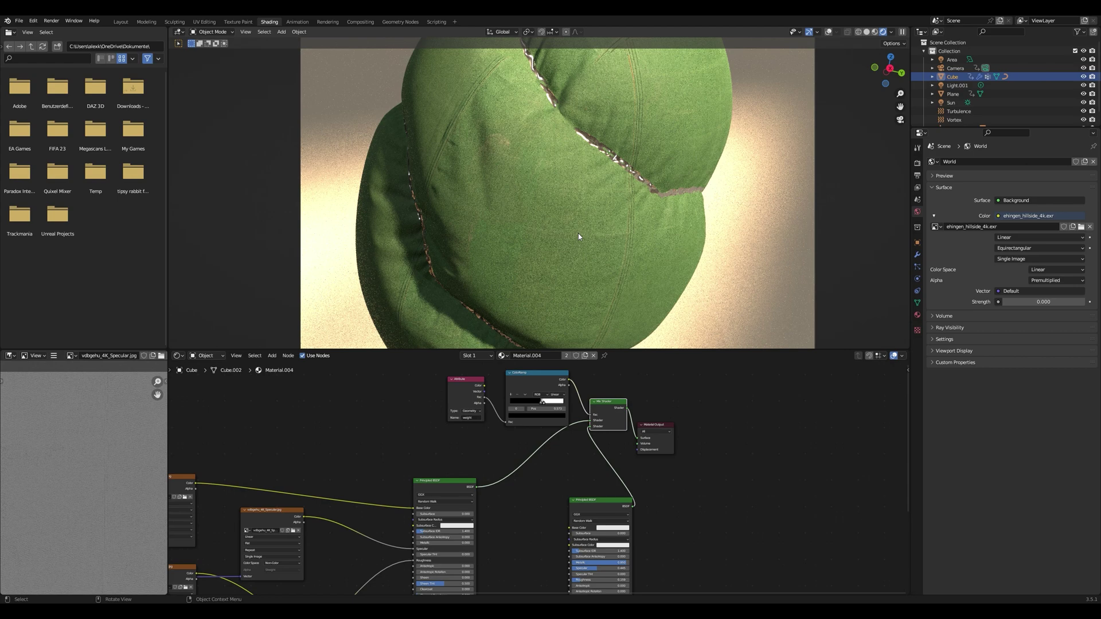
scroll(597, 436, up, 1)
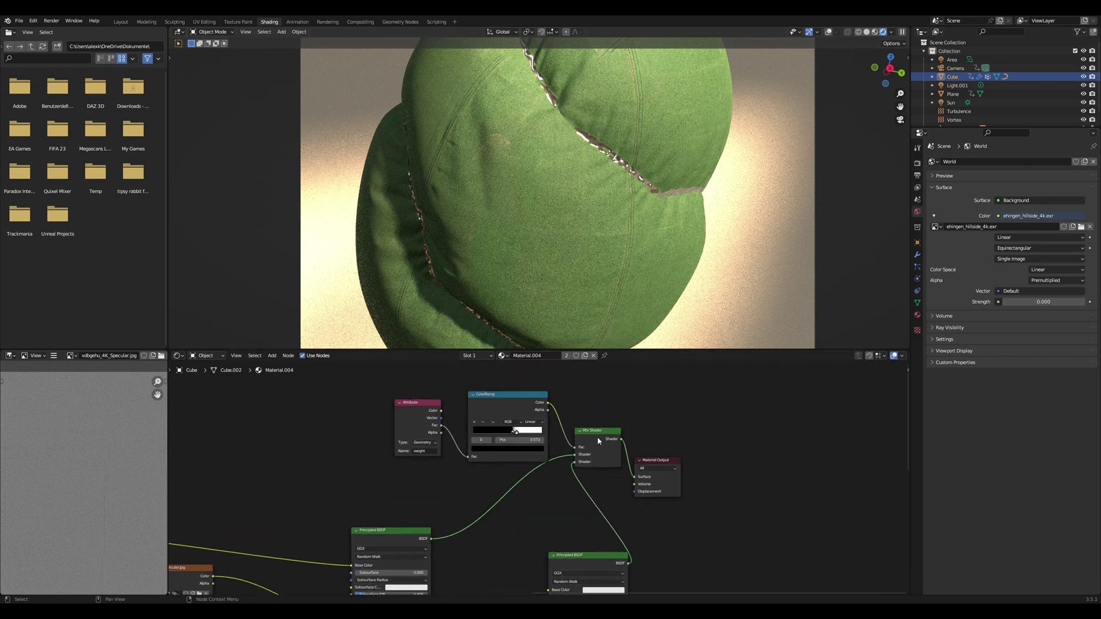
drag(597, 441, 602, 424)
drag(652, 463, 722, 442)
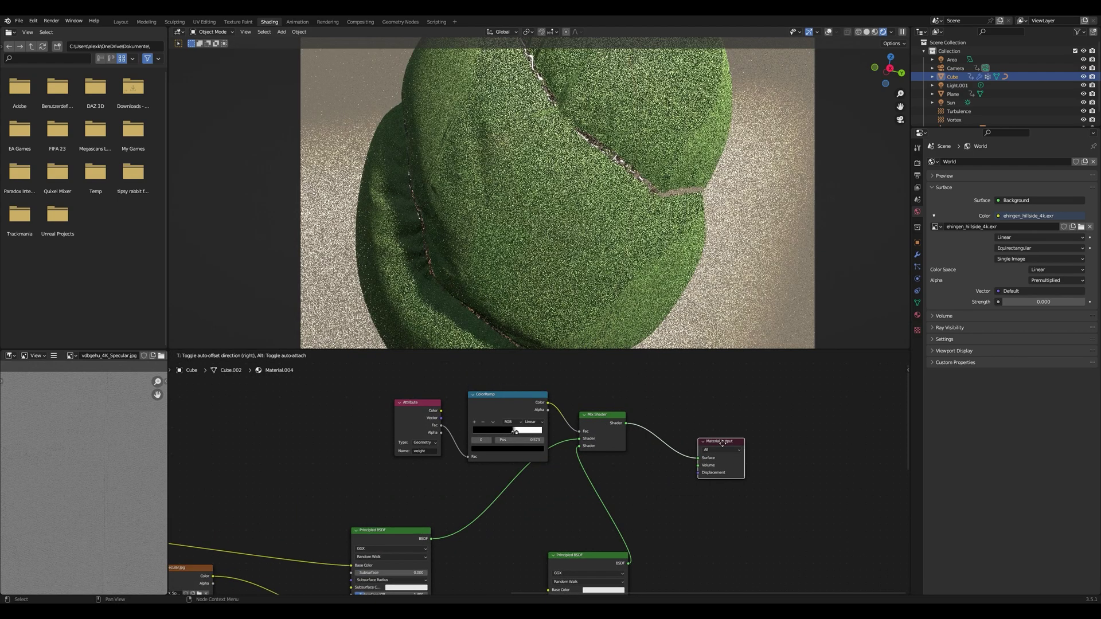
drag(599, 416, 624, 429)
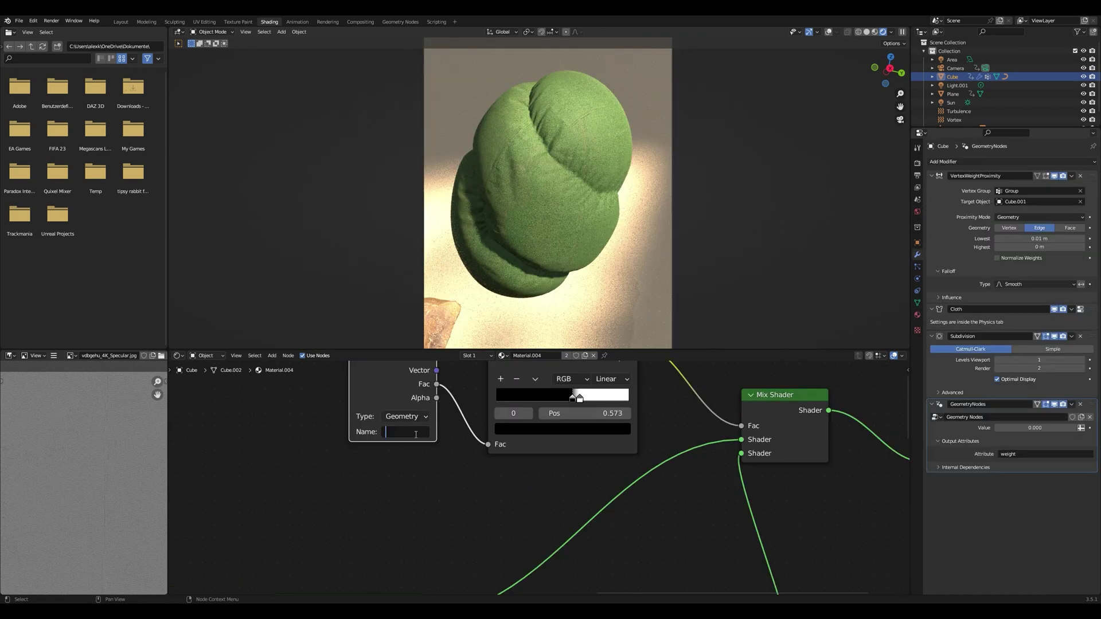
- Set the name of the material's Attribute node to weight
key(Return)
click(398, 431)
key(Return)
middle_drag(425, 500, 376, 542)
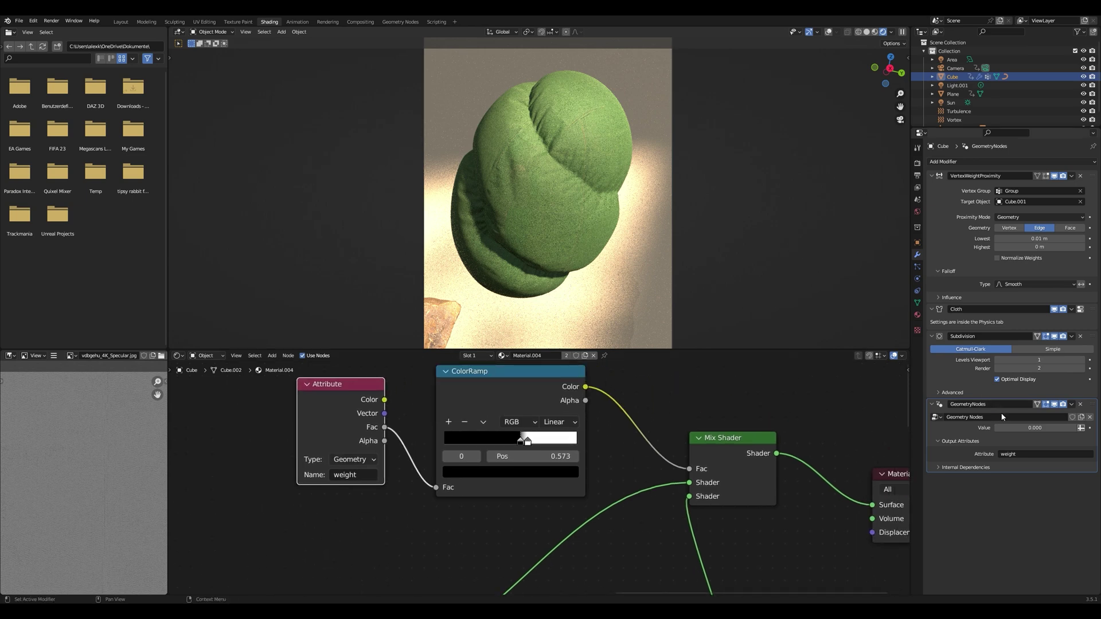
- Switch the GeometryNodes modifier's Value input to an attribute and assign the Group vertex group
click(1081, 428)
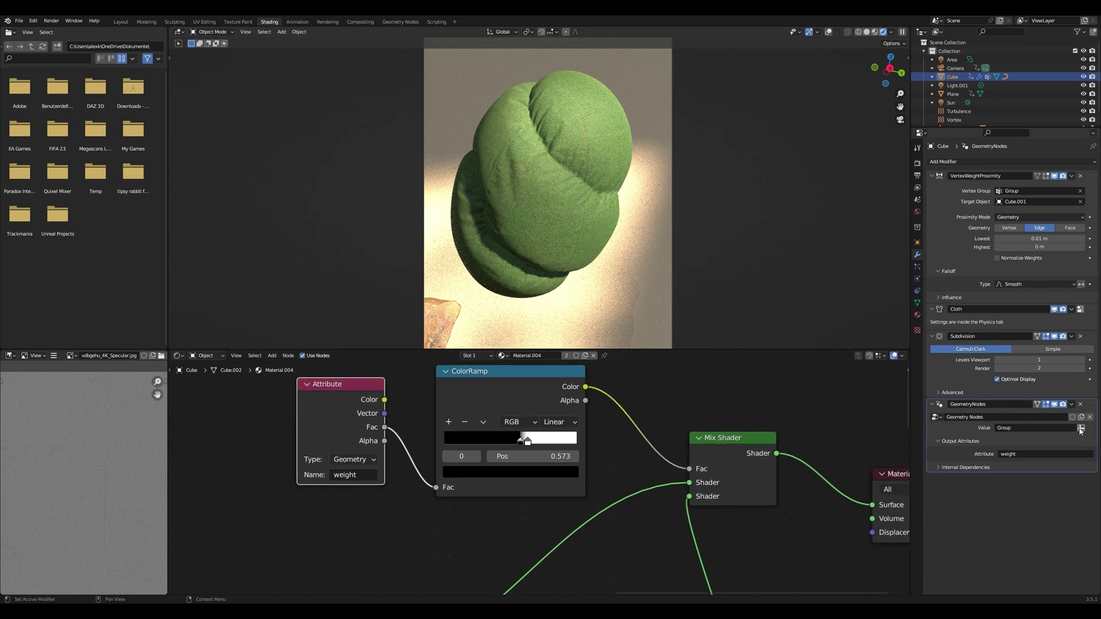
click(1026, 427)
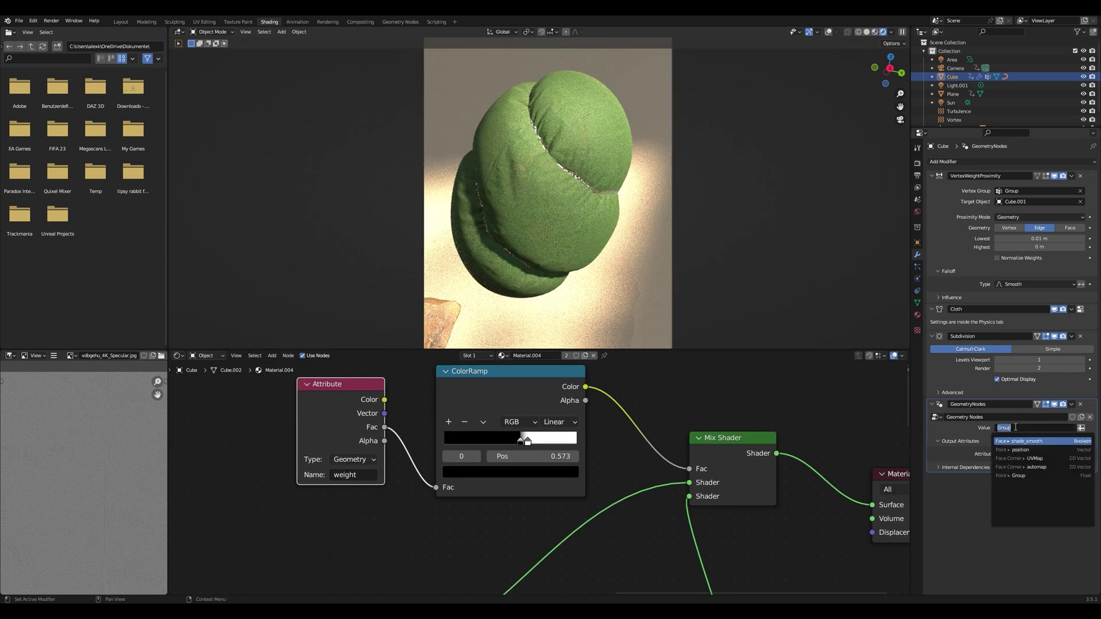
click(1019, 477)
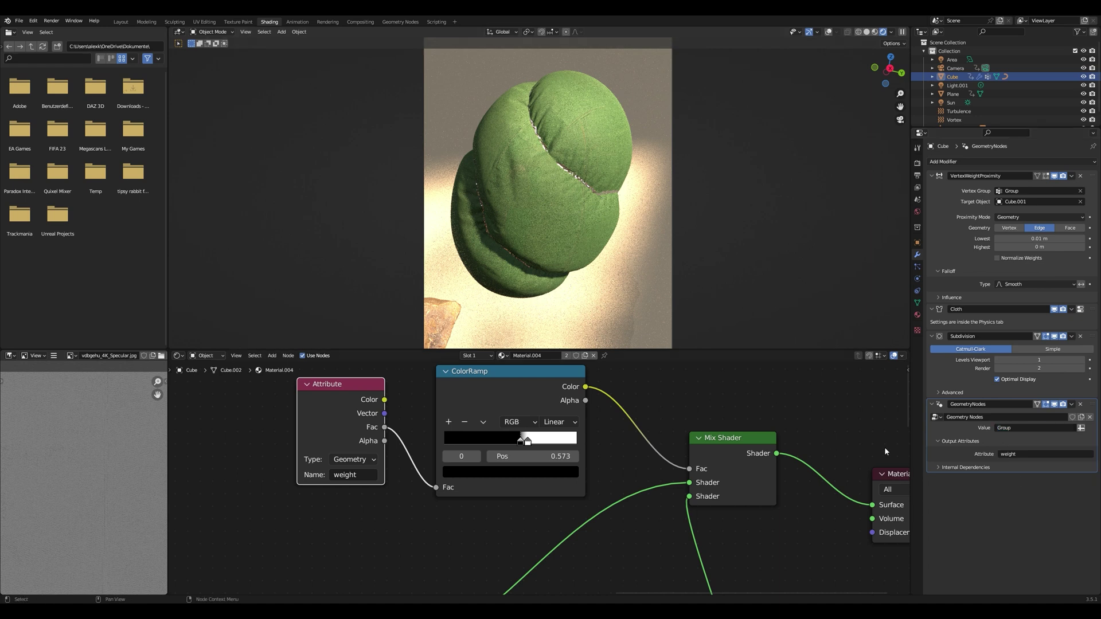
- Copy the name weight from the Attribute node into the GeometryNodes modifier's output attribute
click(1020, 455)
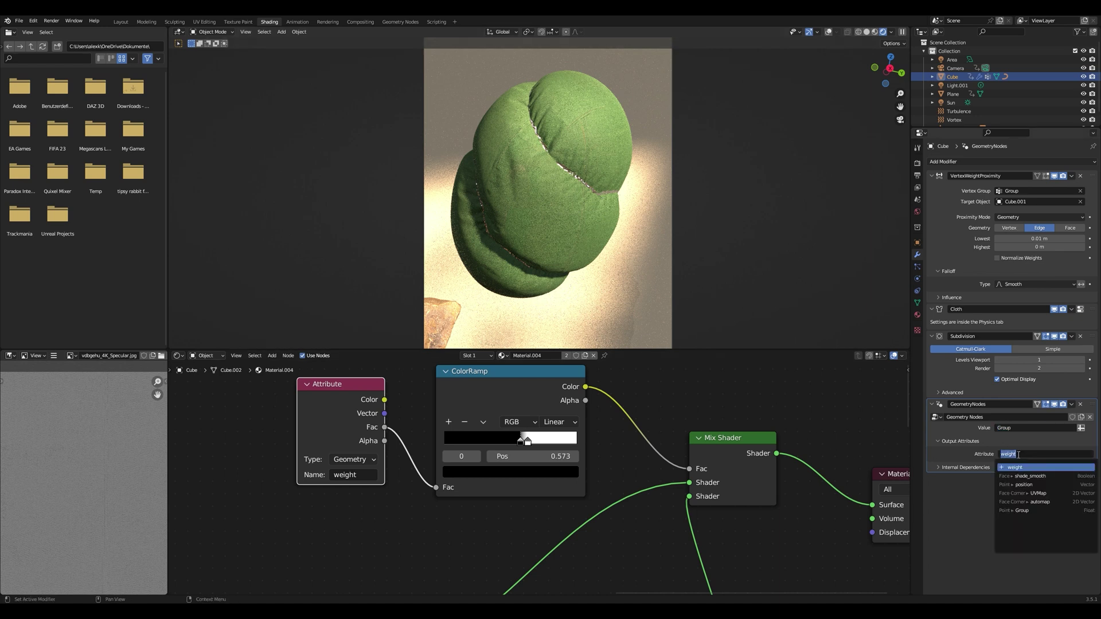
click(355, 475)
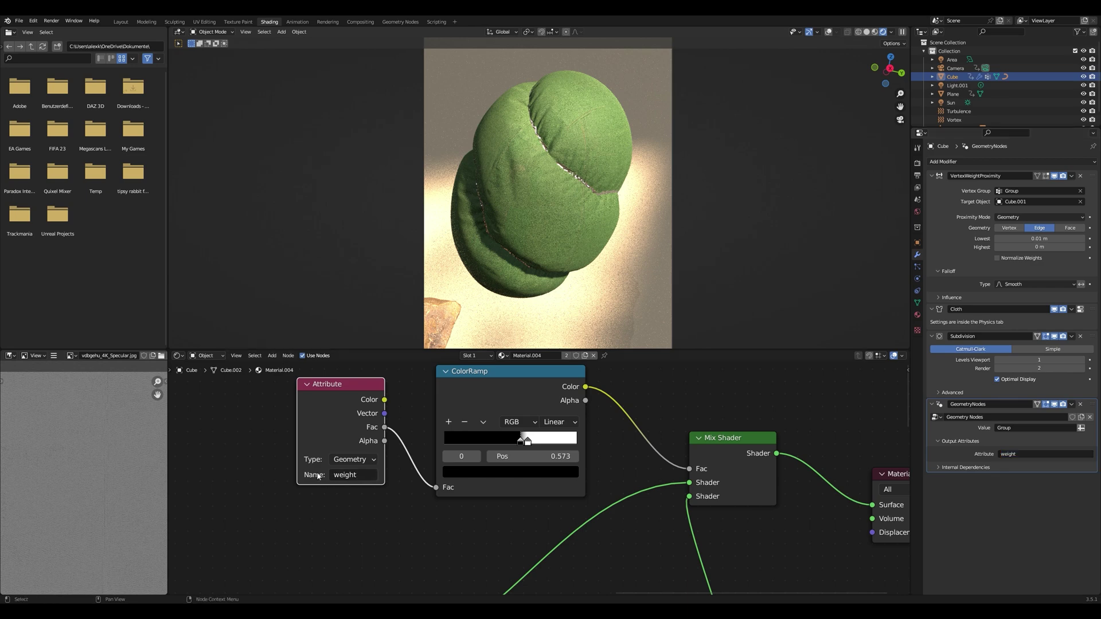
click(358, 475)
key(ctrl+c)
click(1023, 456)
click(1008, 456)
key(ctrl+v)
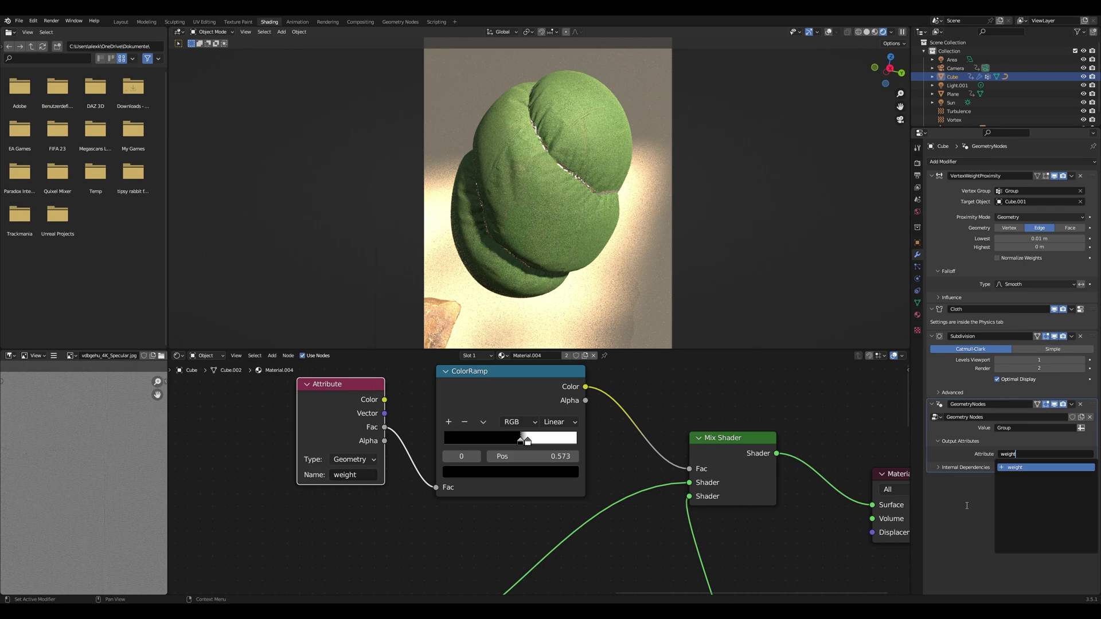
click(982, 502)
- Inspect the rendered seam on the egg and the material nodes that mix its two shaders
scroll(539, 195, up, 4)
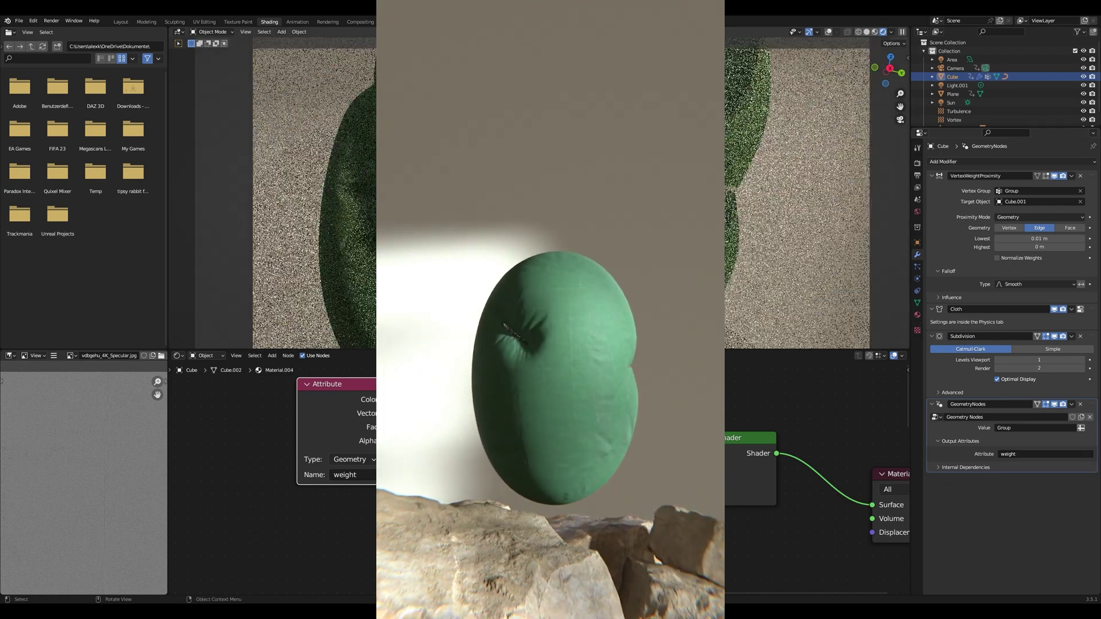
scroll(539, 195, up, 2)
scroll(539, 195, down, 2)
mouse_move(539, 195)
middle_down()
mouse_move(459, 181)
mouse_move(545, 186)
middle_up()
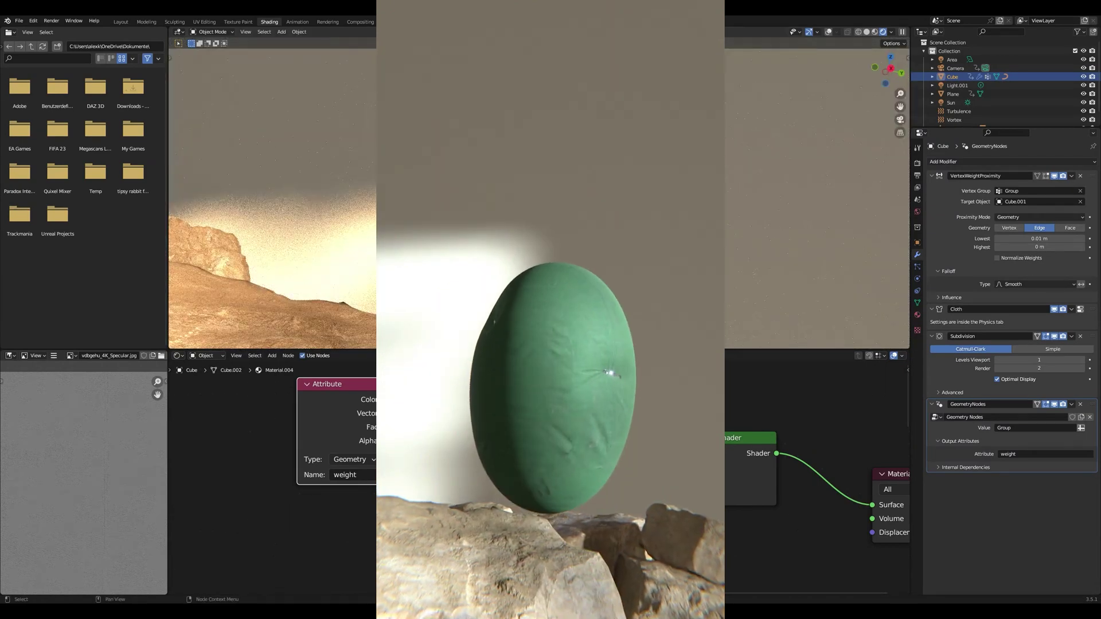
scroll(515, 426, down, 7)
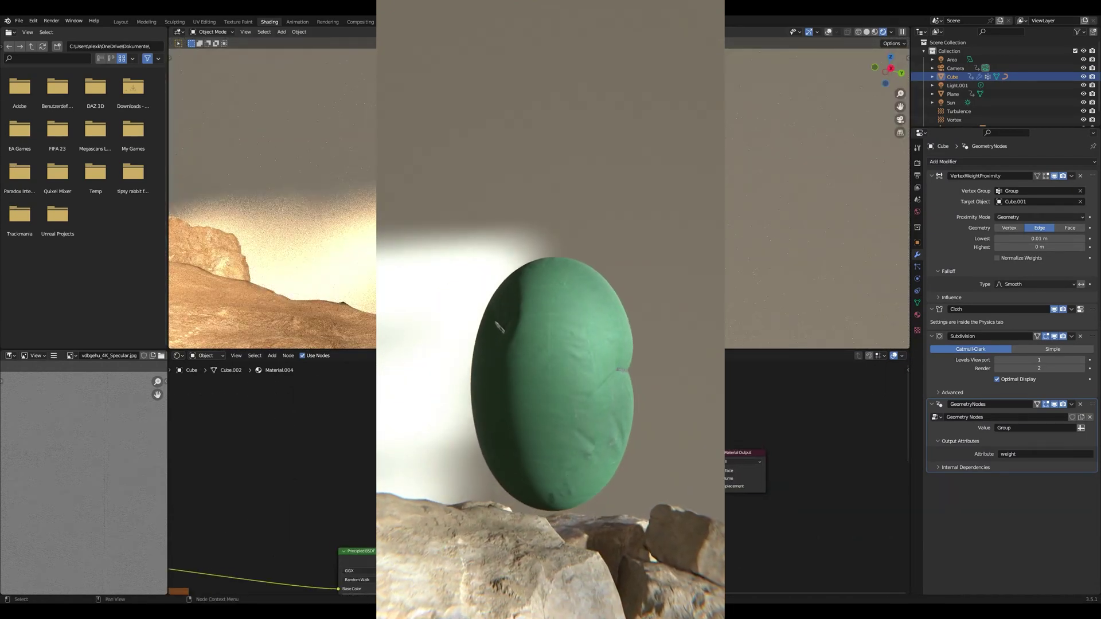
scroll(516, 430, down, 3)
scroll(551, 488, up, 5)
drag(517, 459, 516, 430)
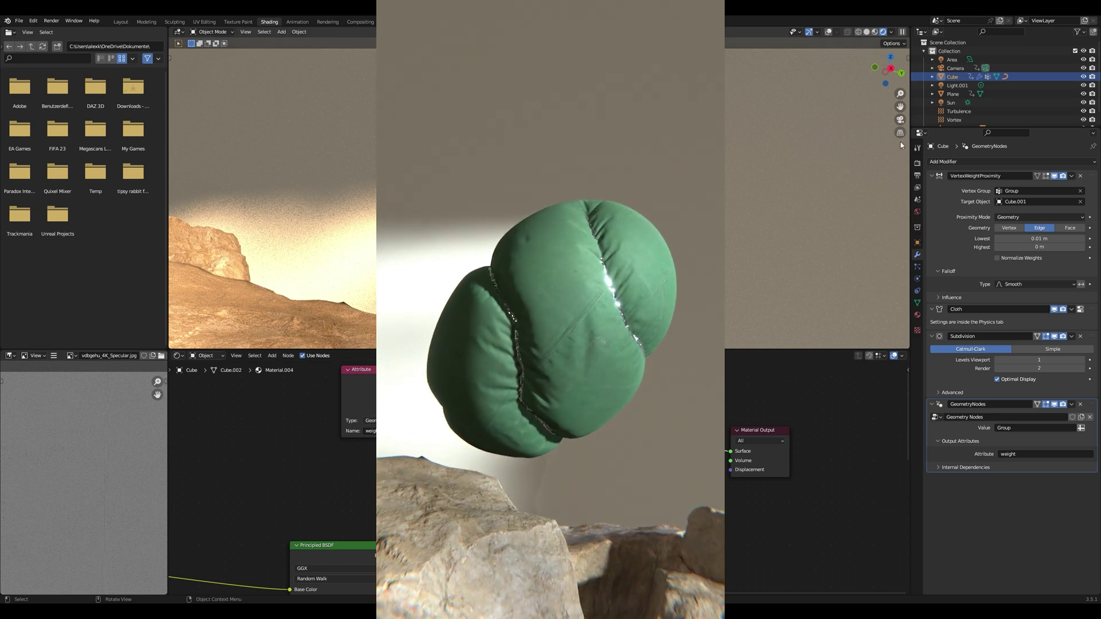
- Take a close look at the rendered seam and return the viewport to the camera view
click(223, 32)
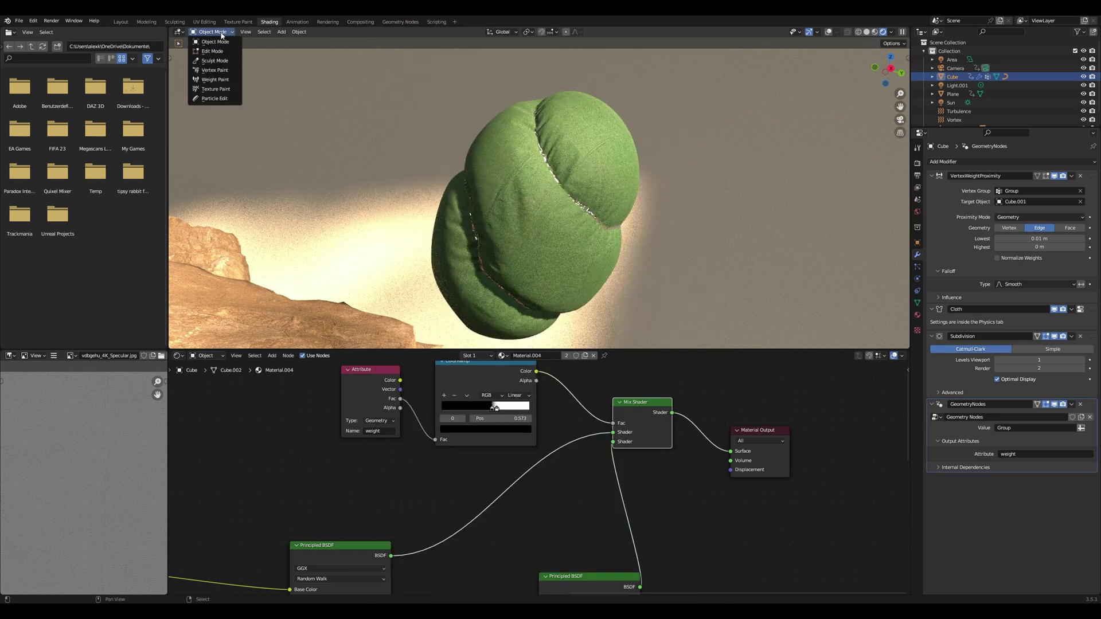
scroll(545, 178, up, 6)
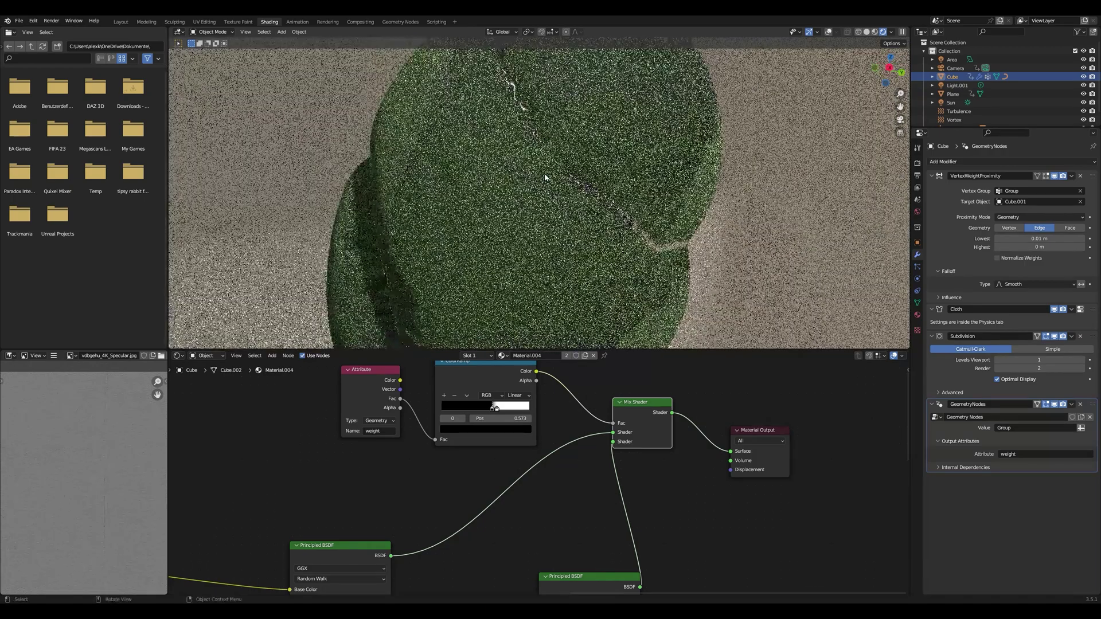
scroll(545, 177, down, 8)
click(901, 119)
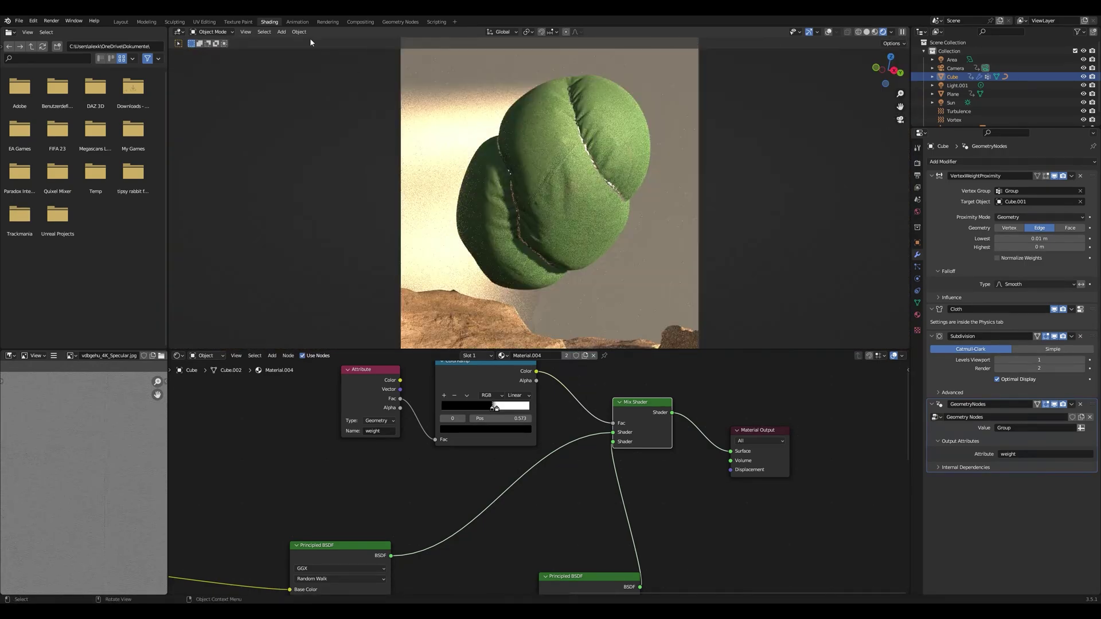
- Switch to the Layout workspace and select the backdrop plane
click(121, 21)
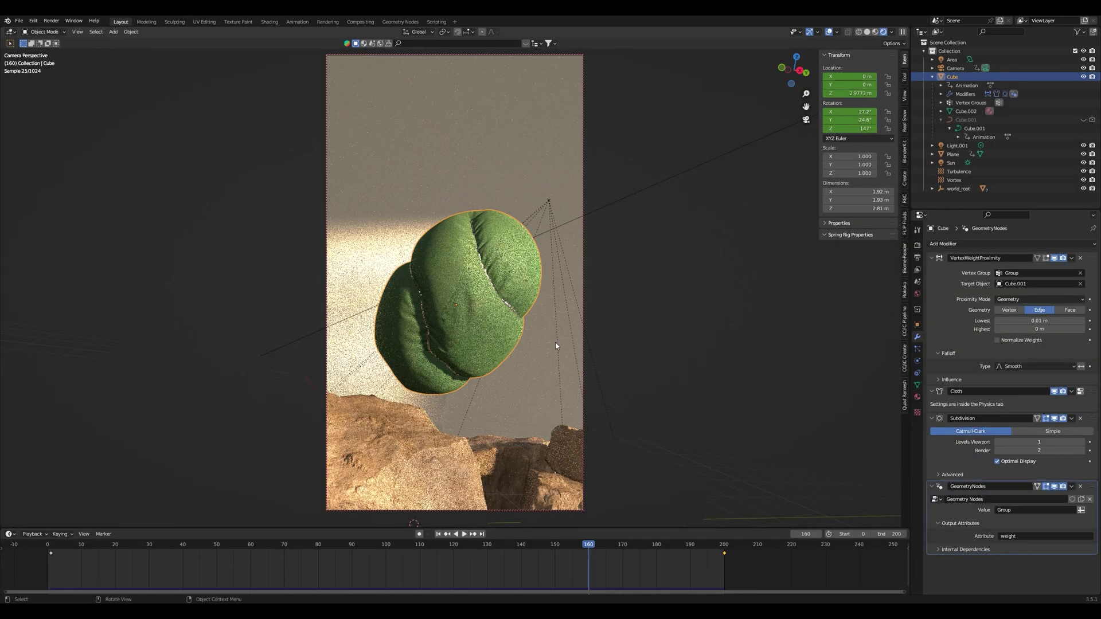
click(691, 370)
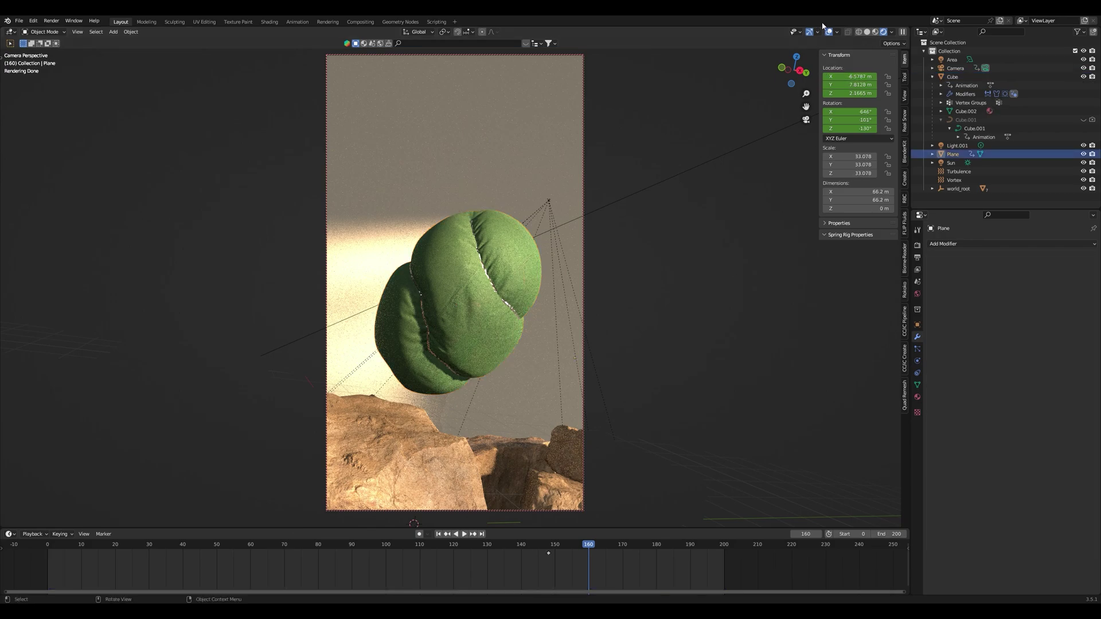